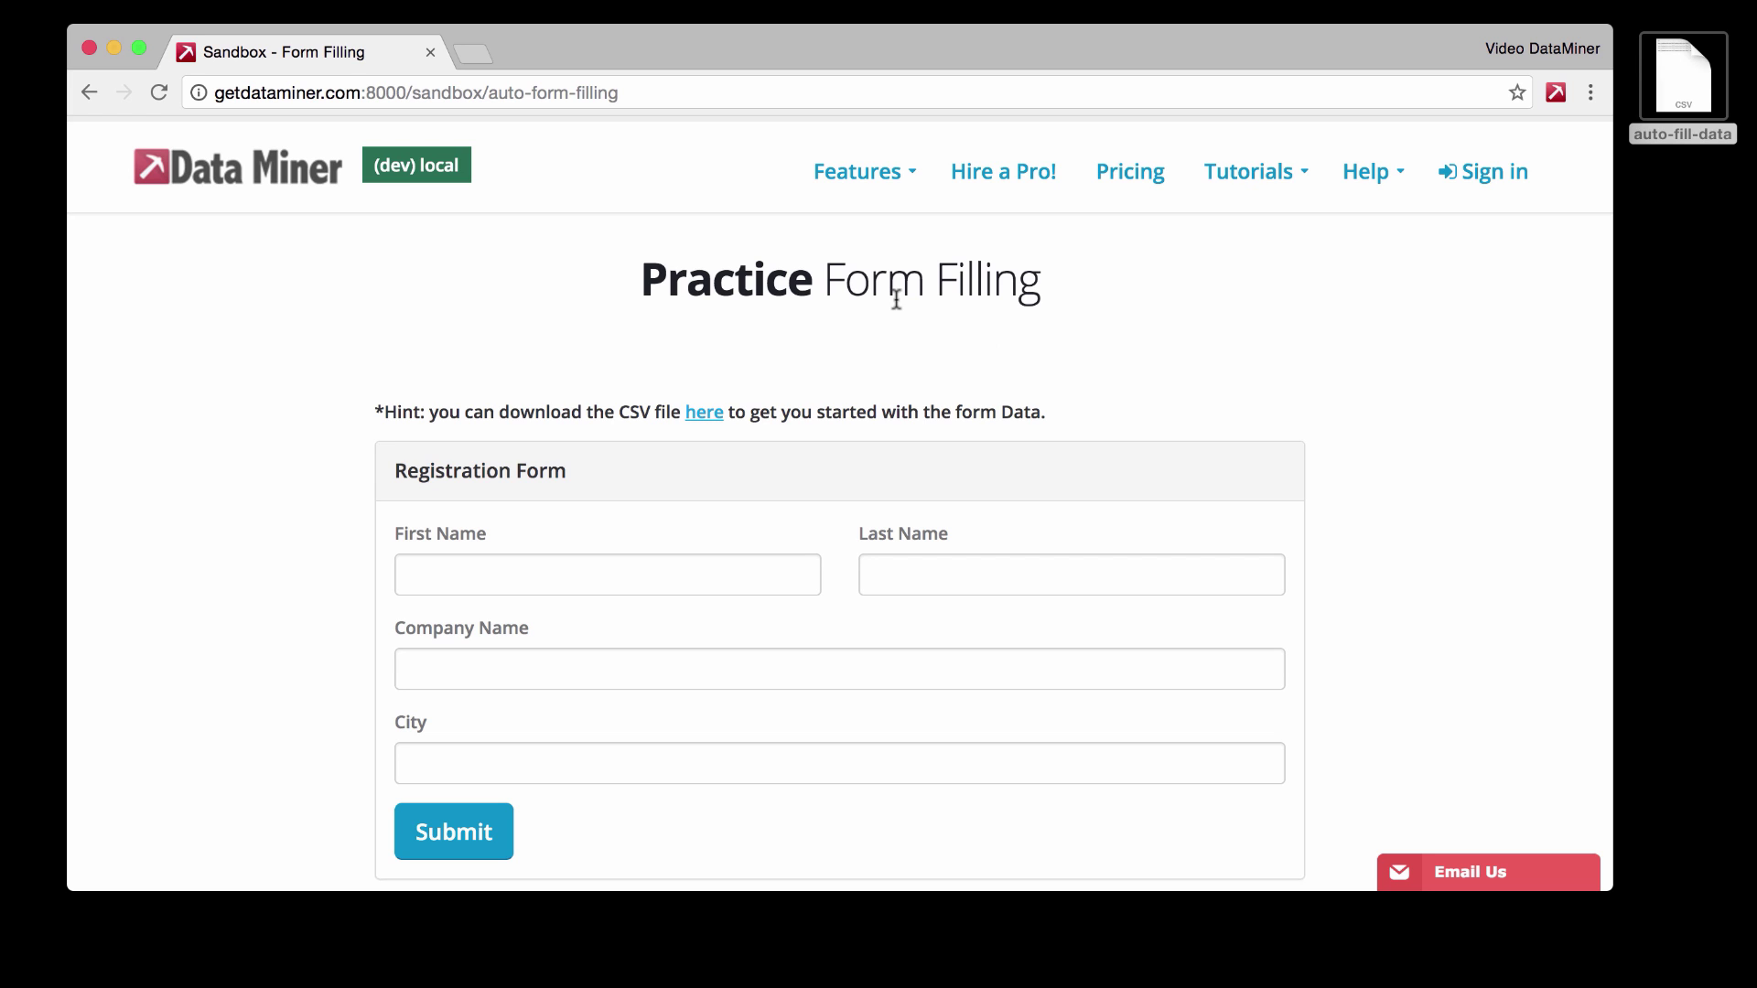
# Download auto-fill-data.csv via the 'here' link on the Practice Form Filling page.
pyautogui.click(703, 413)
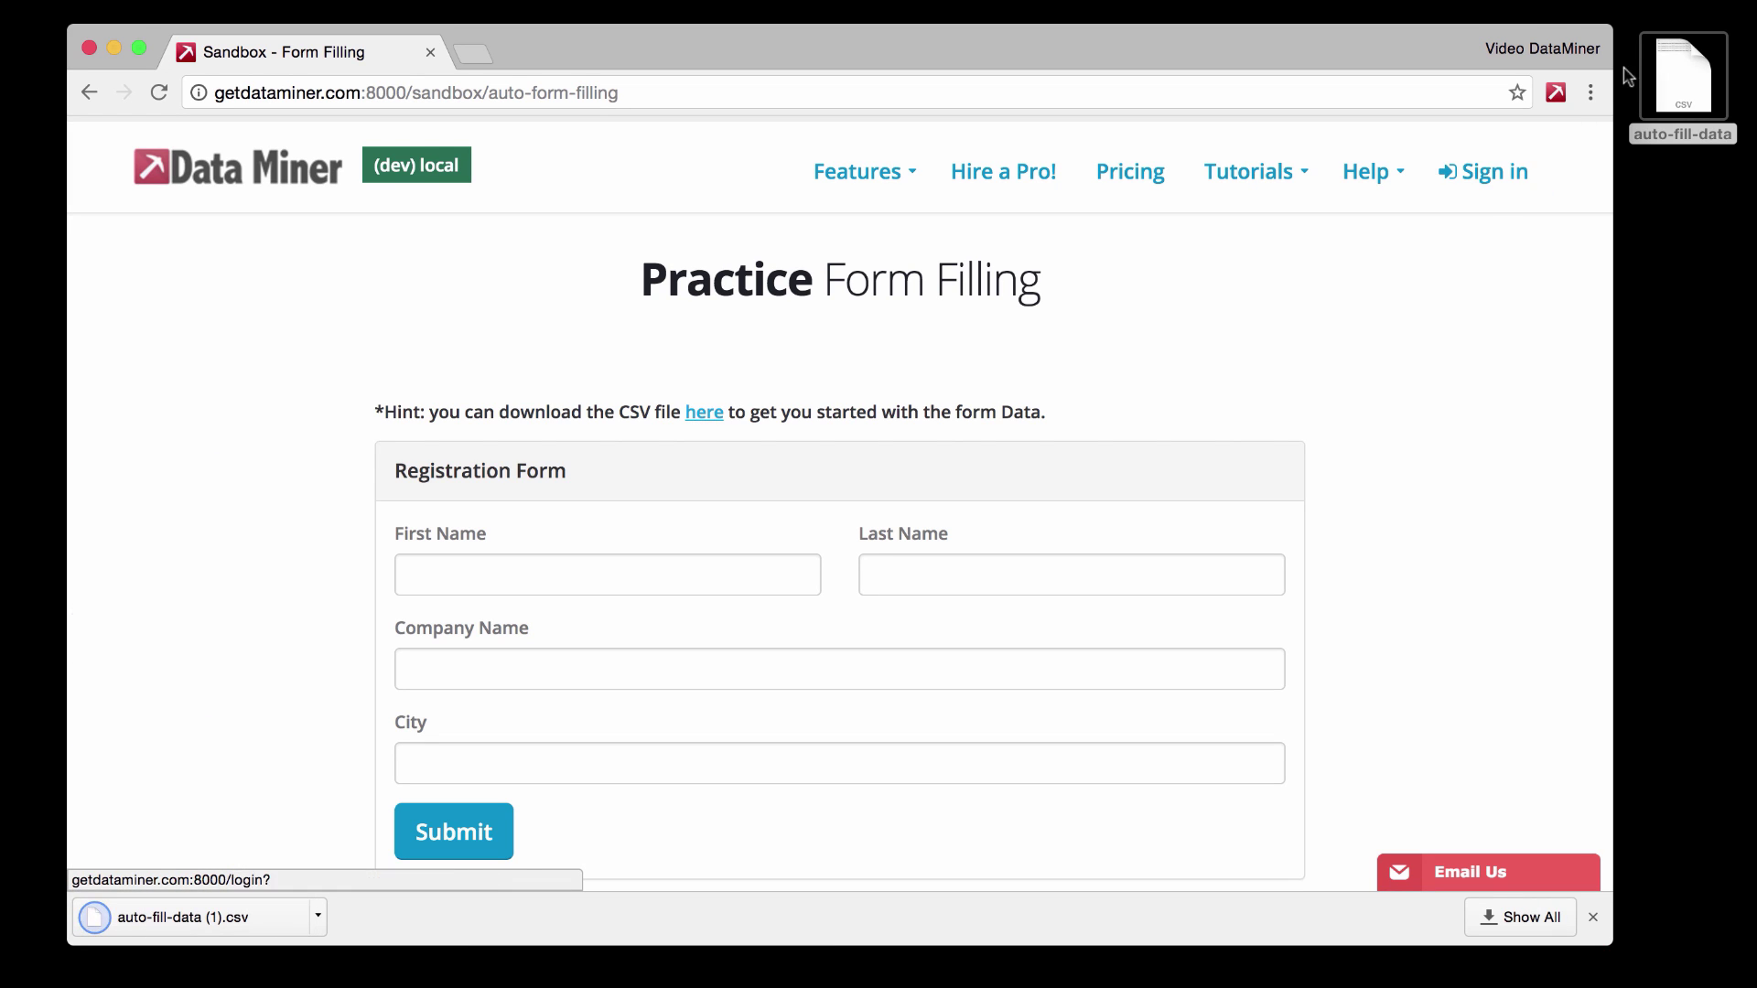
# Open auto-fill-data (1).csv in Excel and widen column A to show the full URLs.
pyautogui.click(228, 912)
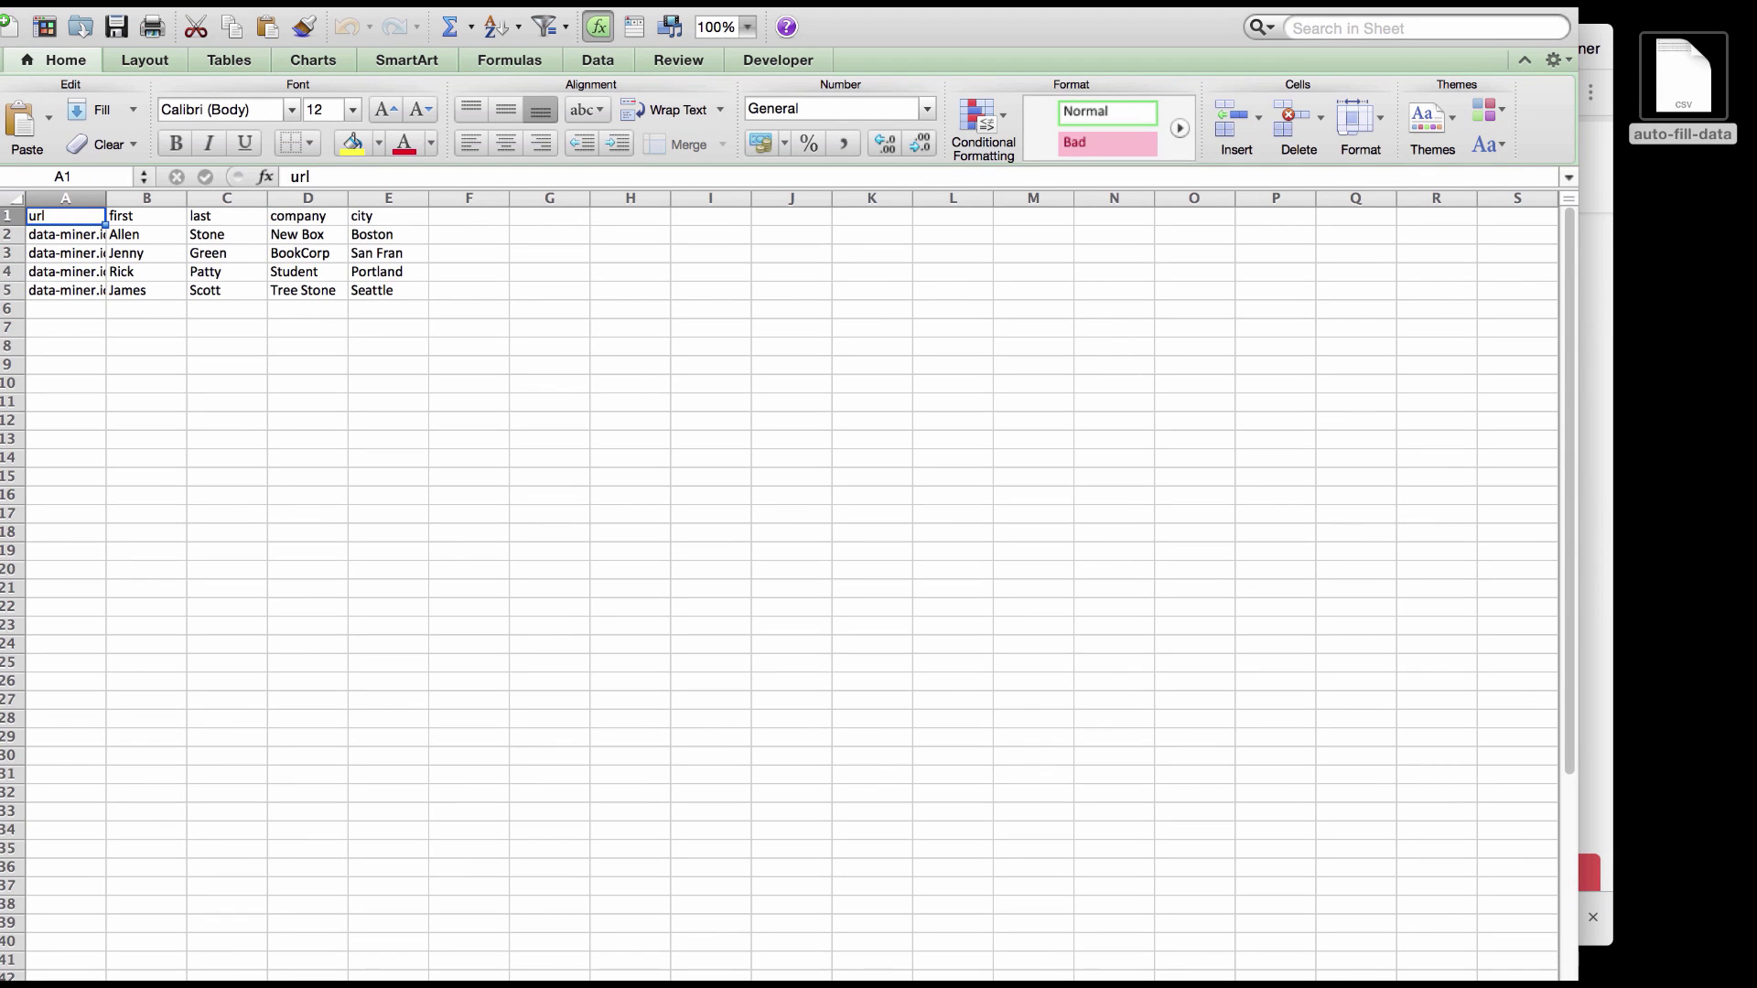
pyautogui.moveTo(904, 9); pyautogui.dragTo(1021, 98)
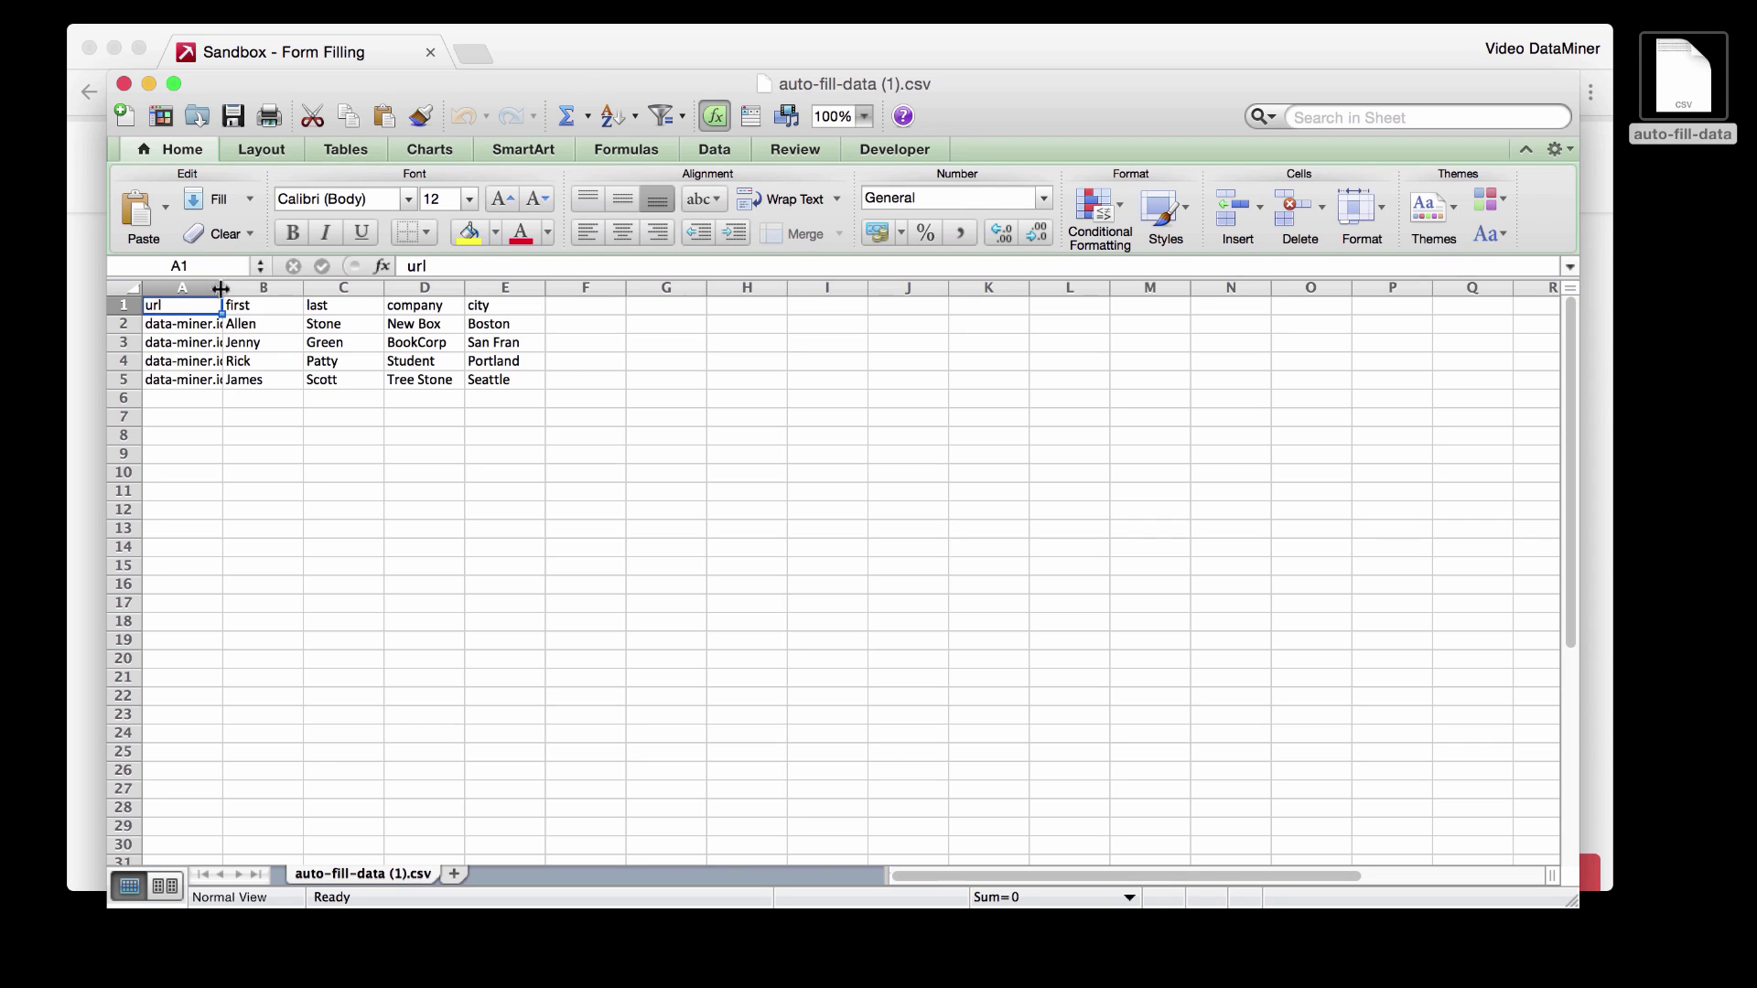
pyautogui.moveTo(223, 287); pyautogui.dragTo(394, 288)
pyautogui.click(291, 323)
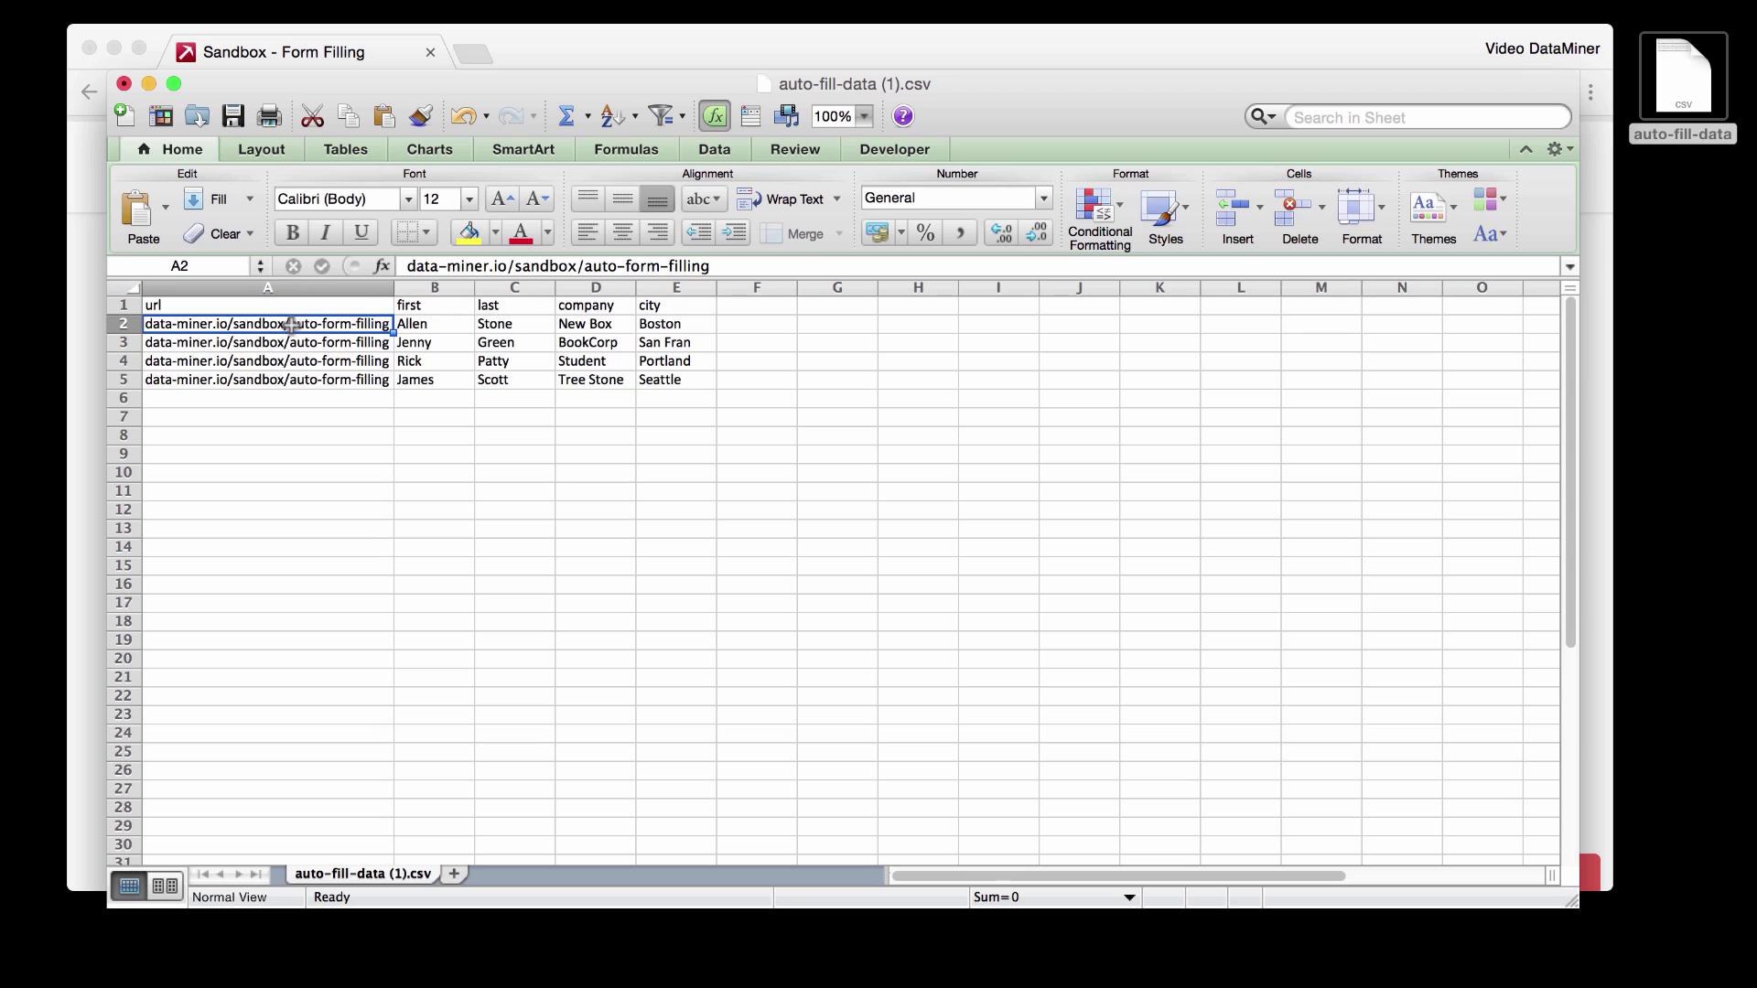
pyautogui.click(425, 318)
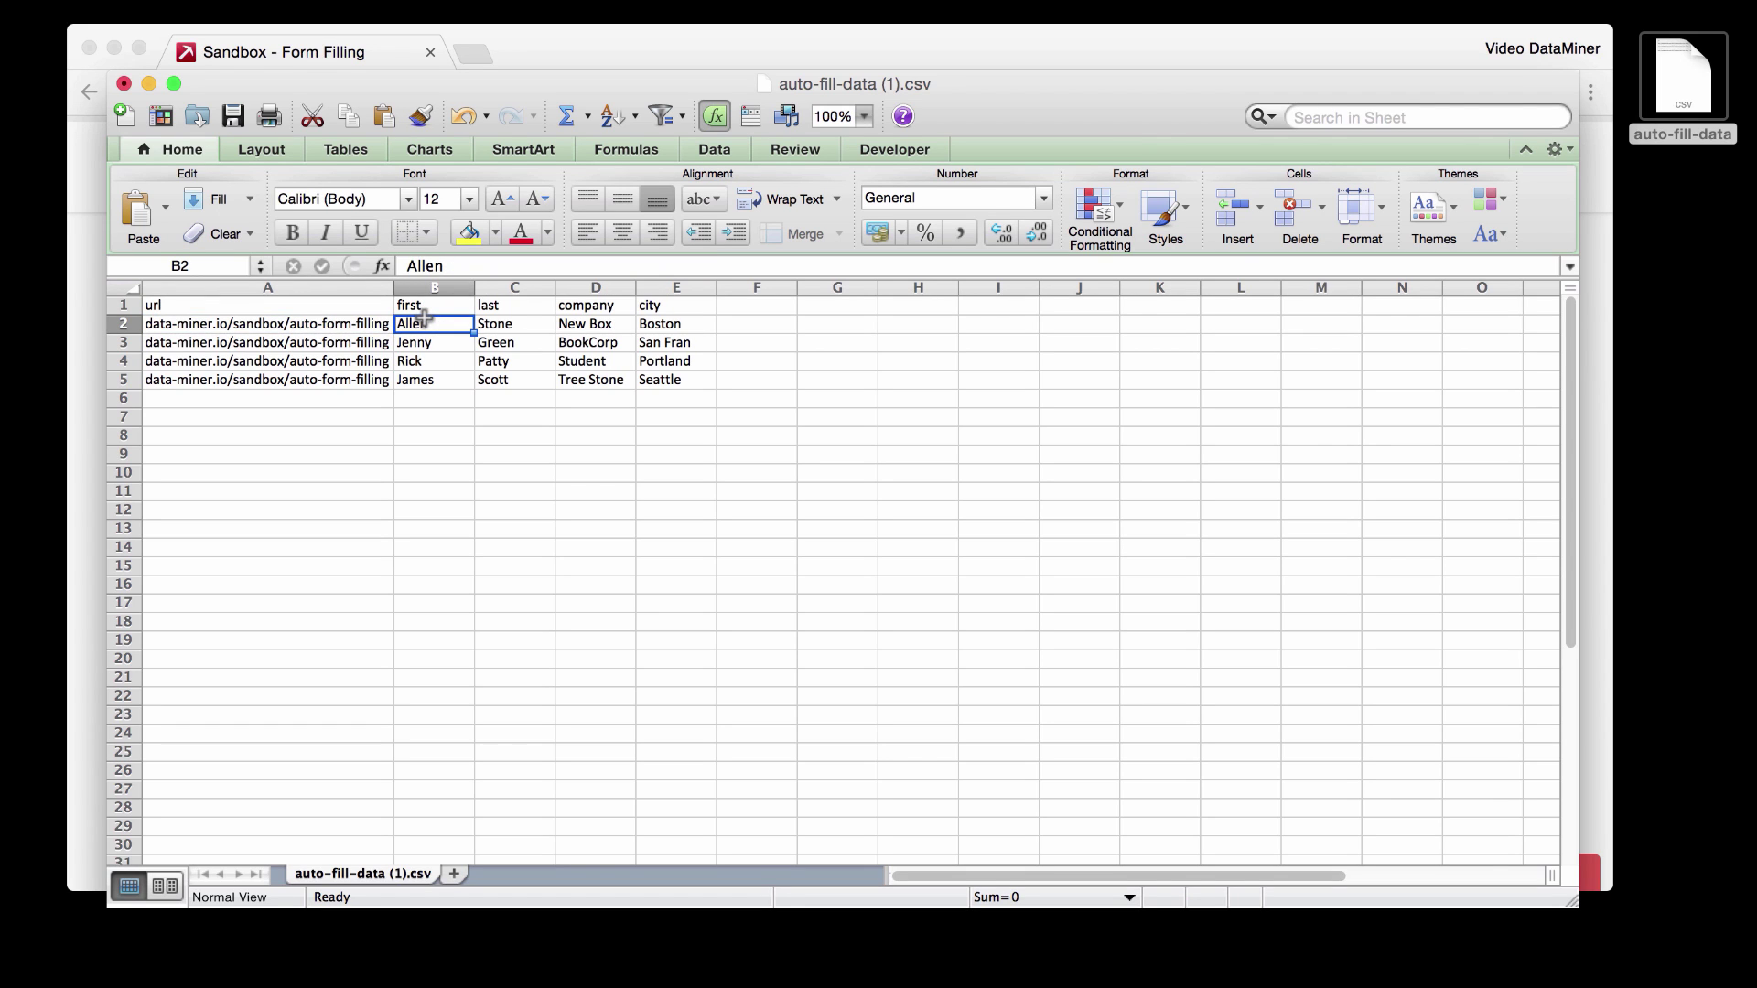
pyautogui.press('Right')
pyautogui.press('Right')
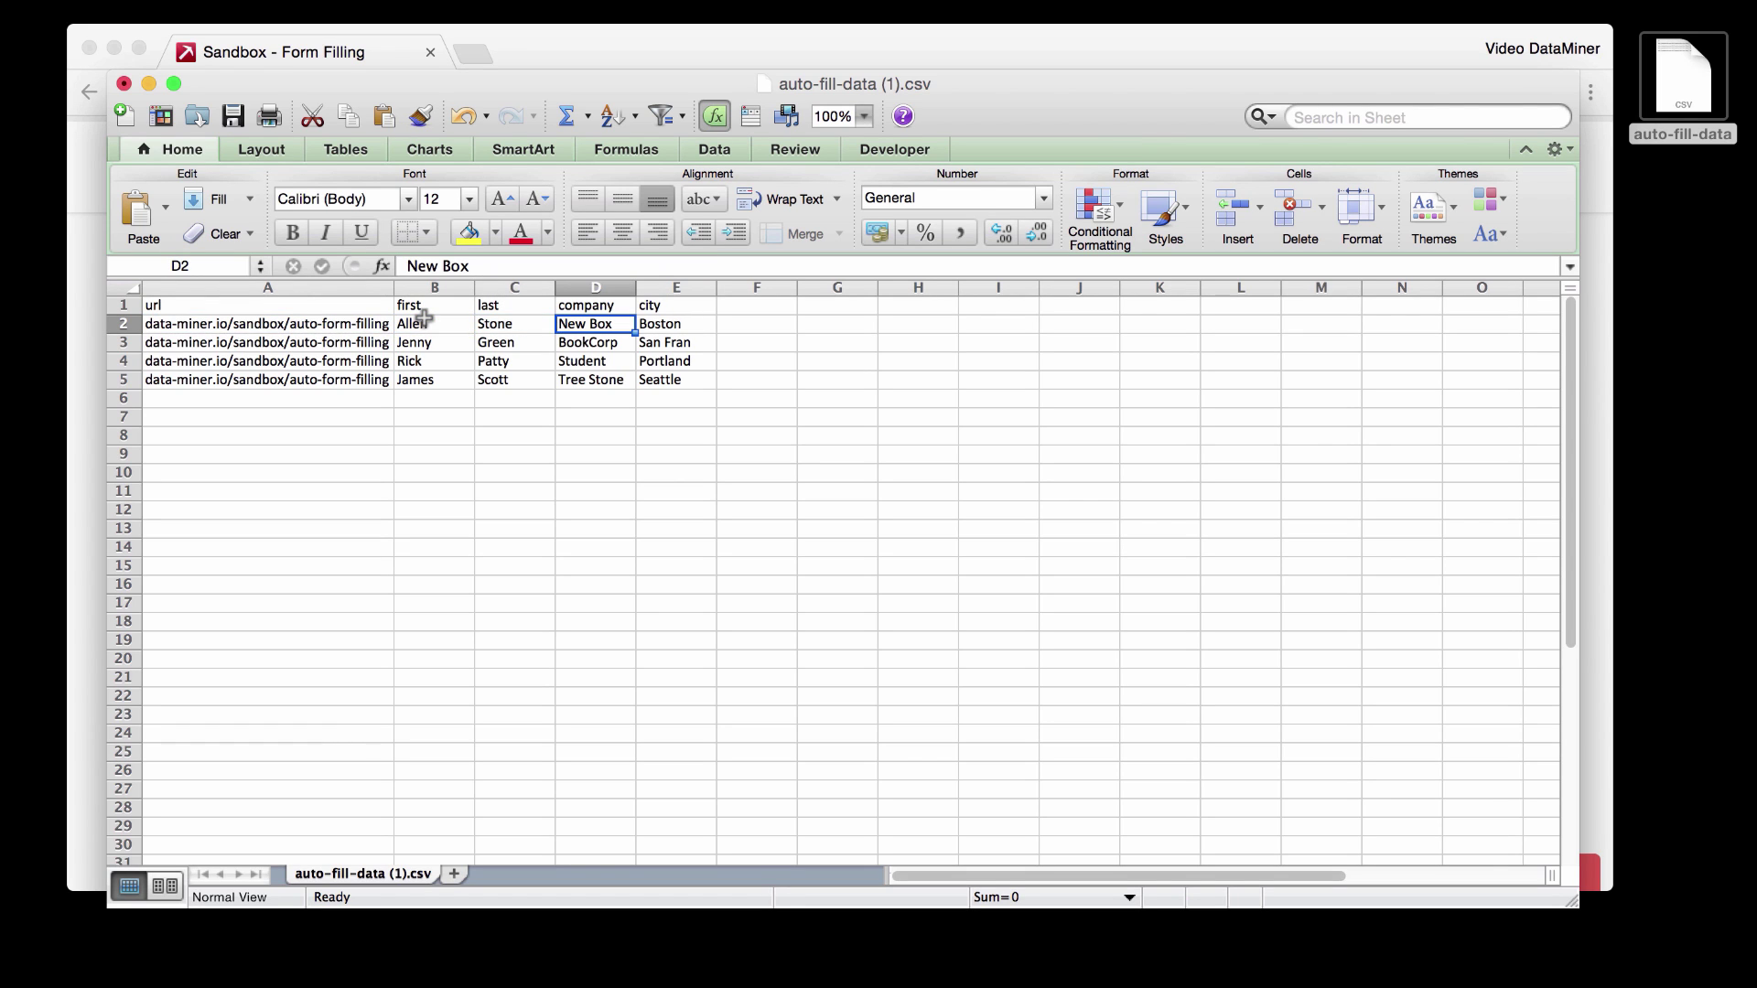
pyautogui.press('Right')
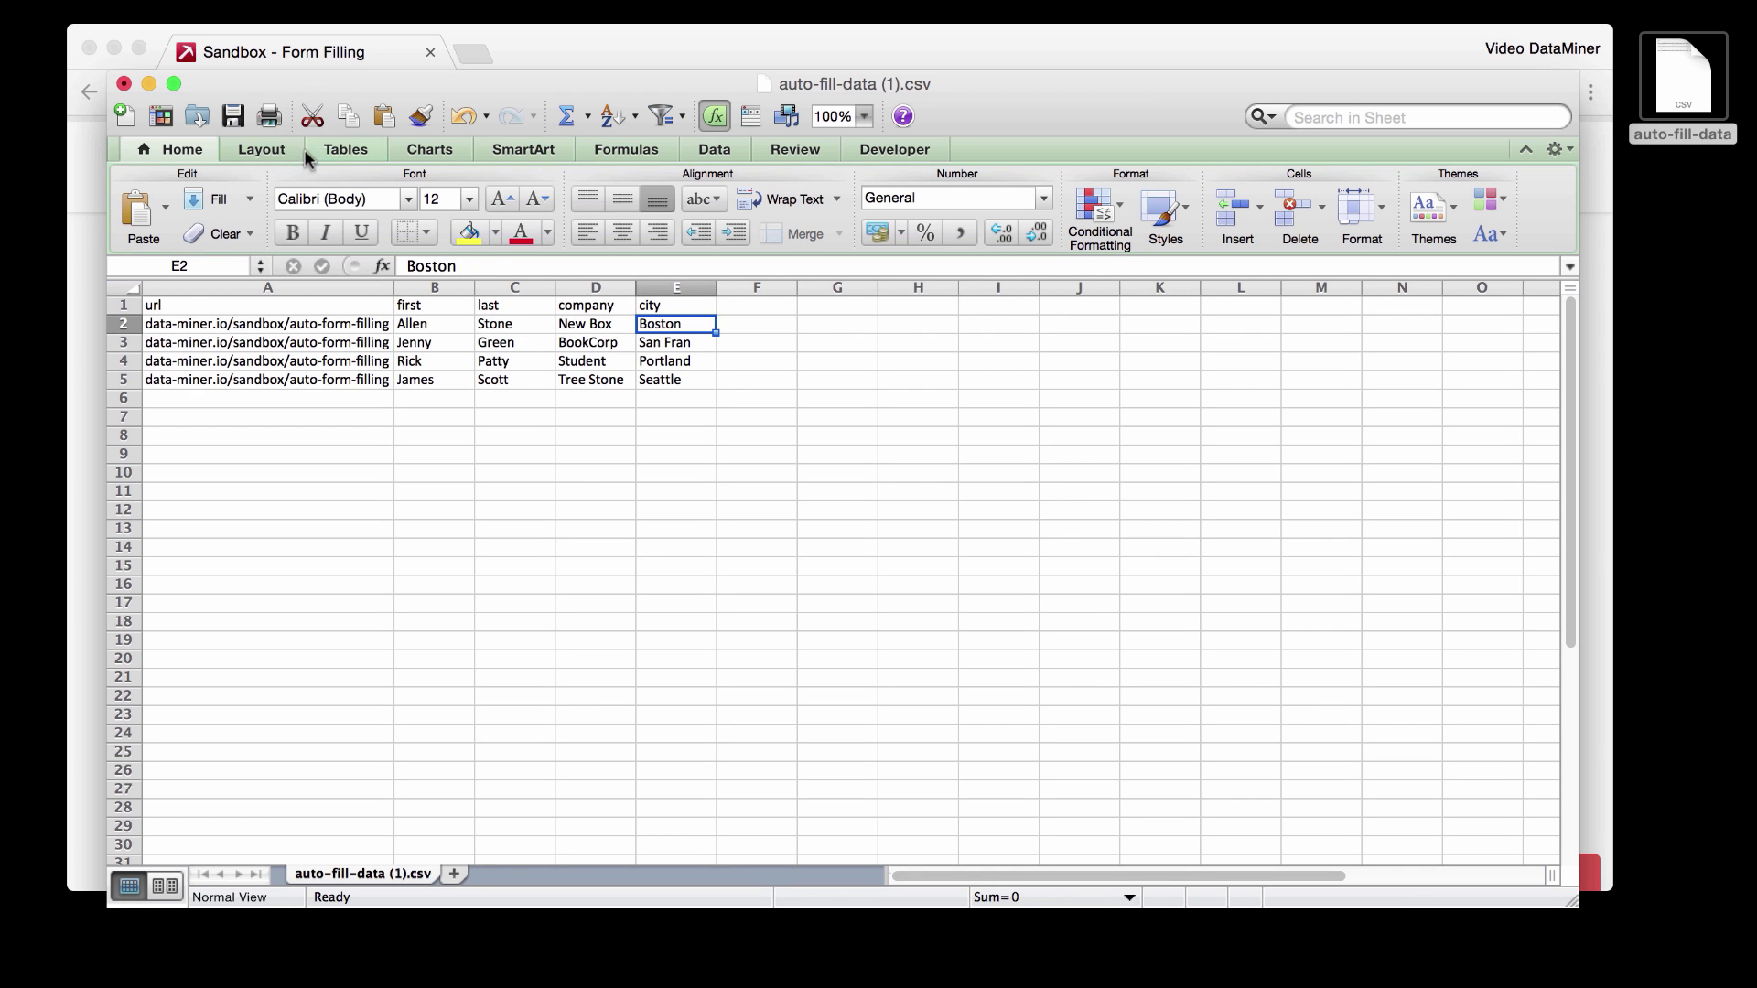
pyautogui.moveTo(317, 92); pyautogui.dragTo(802, 76)
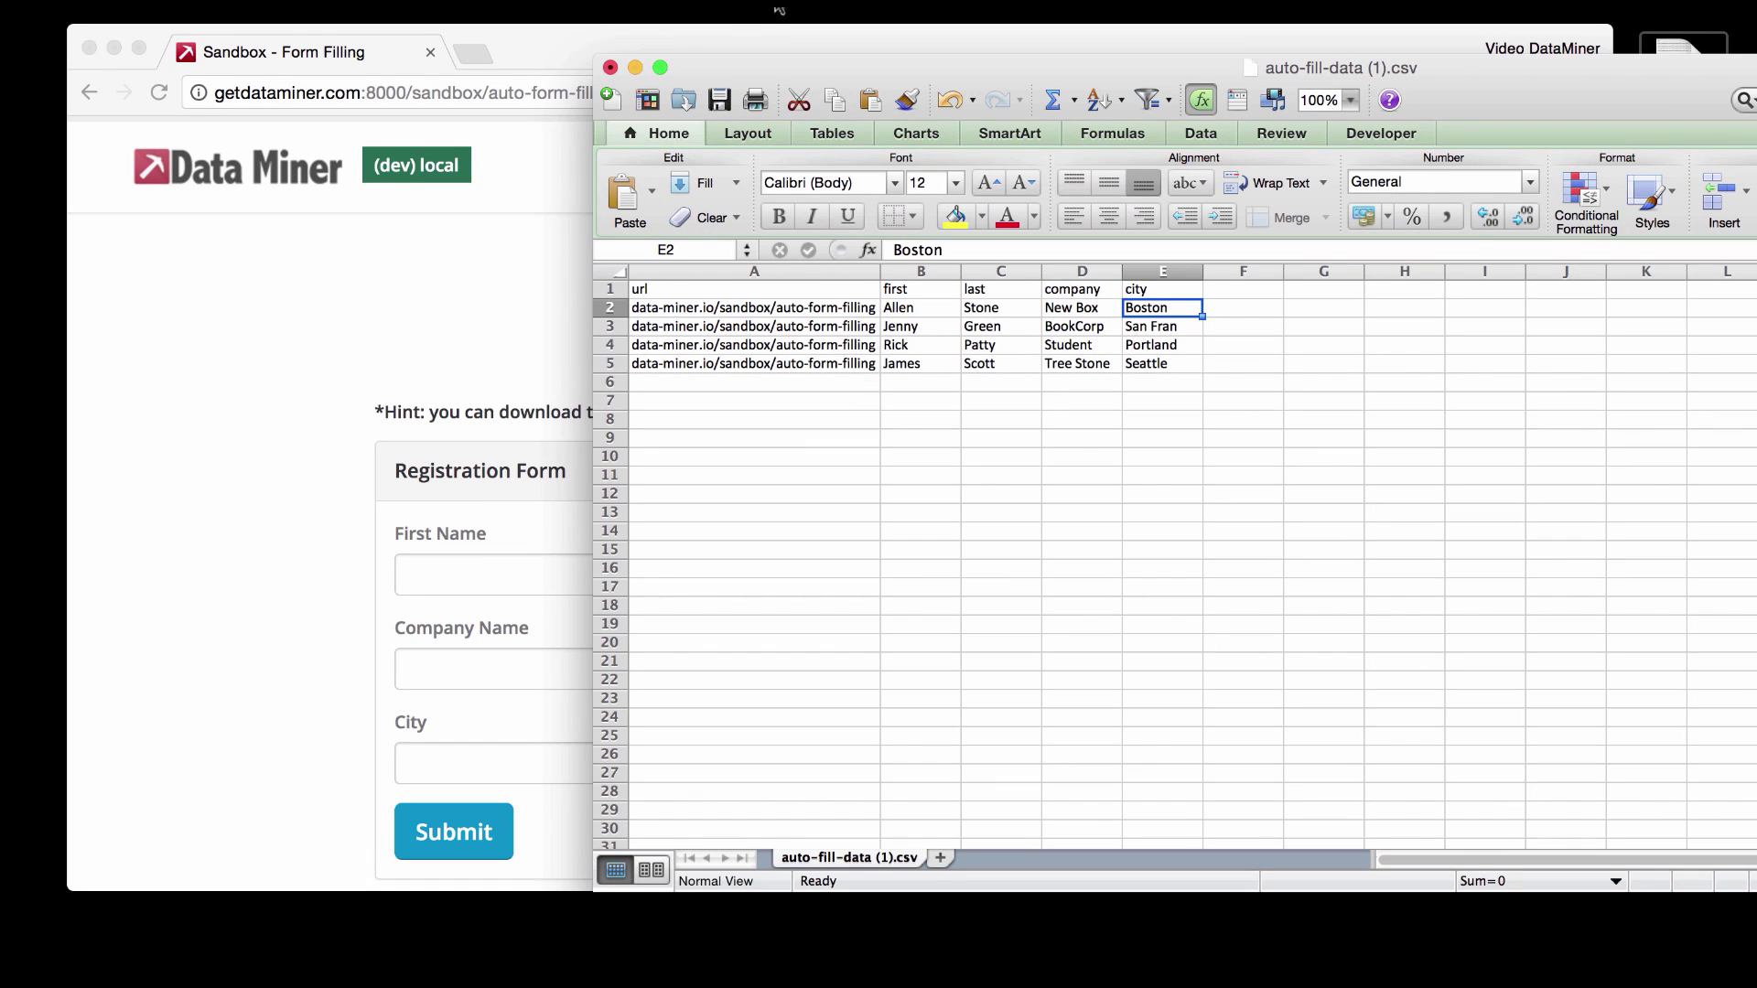
pyautogui.moveTo(753, 70); pyautogui.dragTo(420, 61)
pyautogui.click(277, 59)
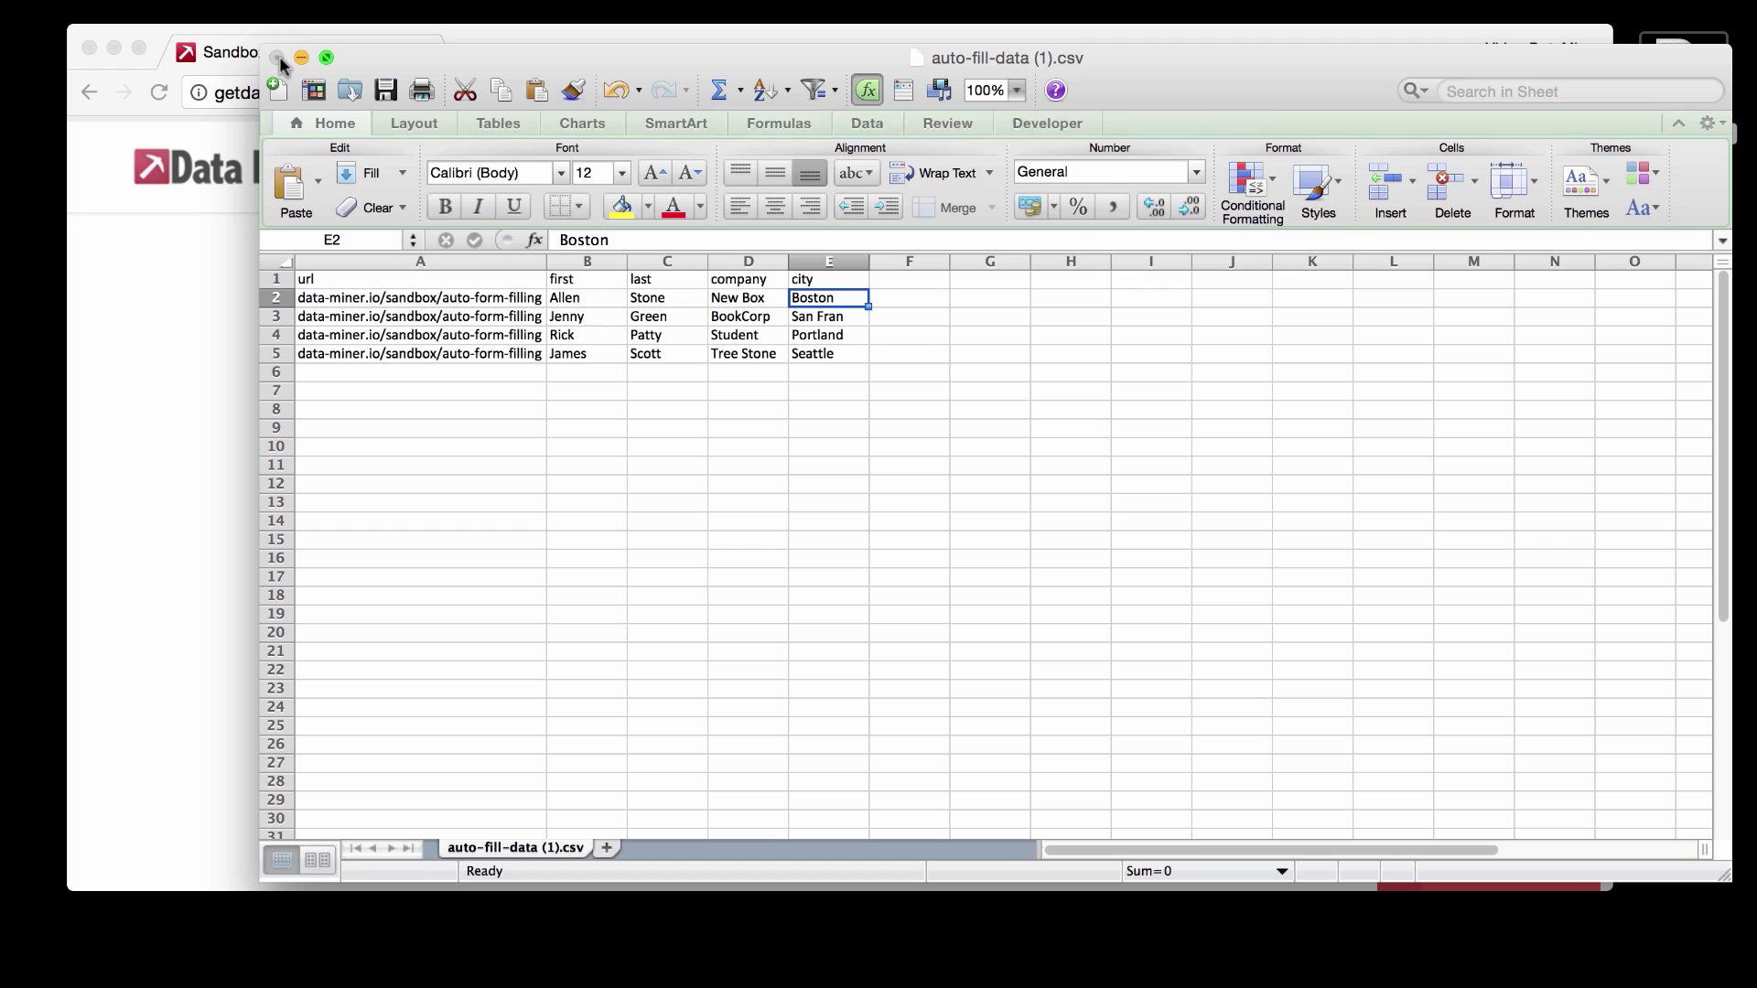
# Discard the spreadsheet changes and open Data Miner's Collections dashboard from the toolbar popup.
pyautogui.click(952, 219)
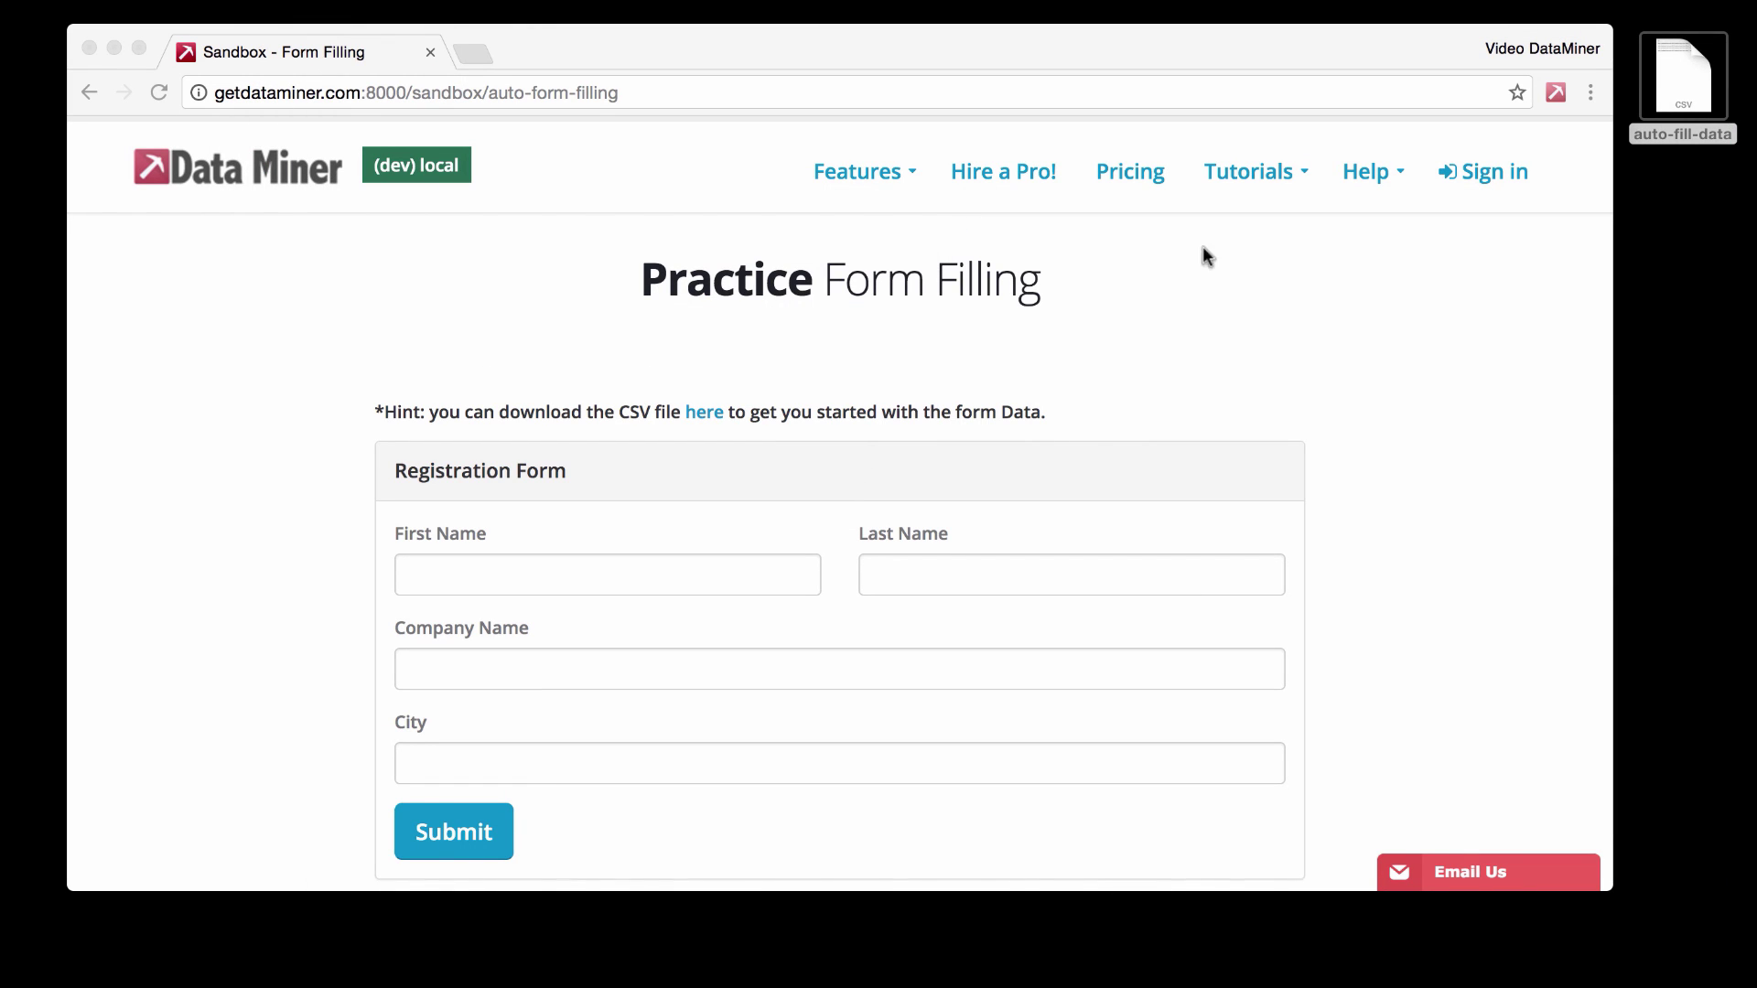
pyautogui.click(1554, 95)
pyautogui.click(1552, 94)
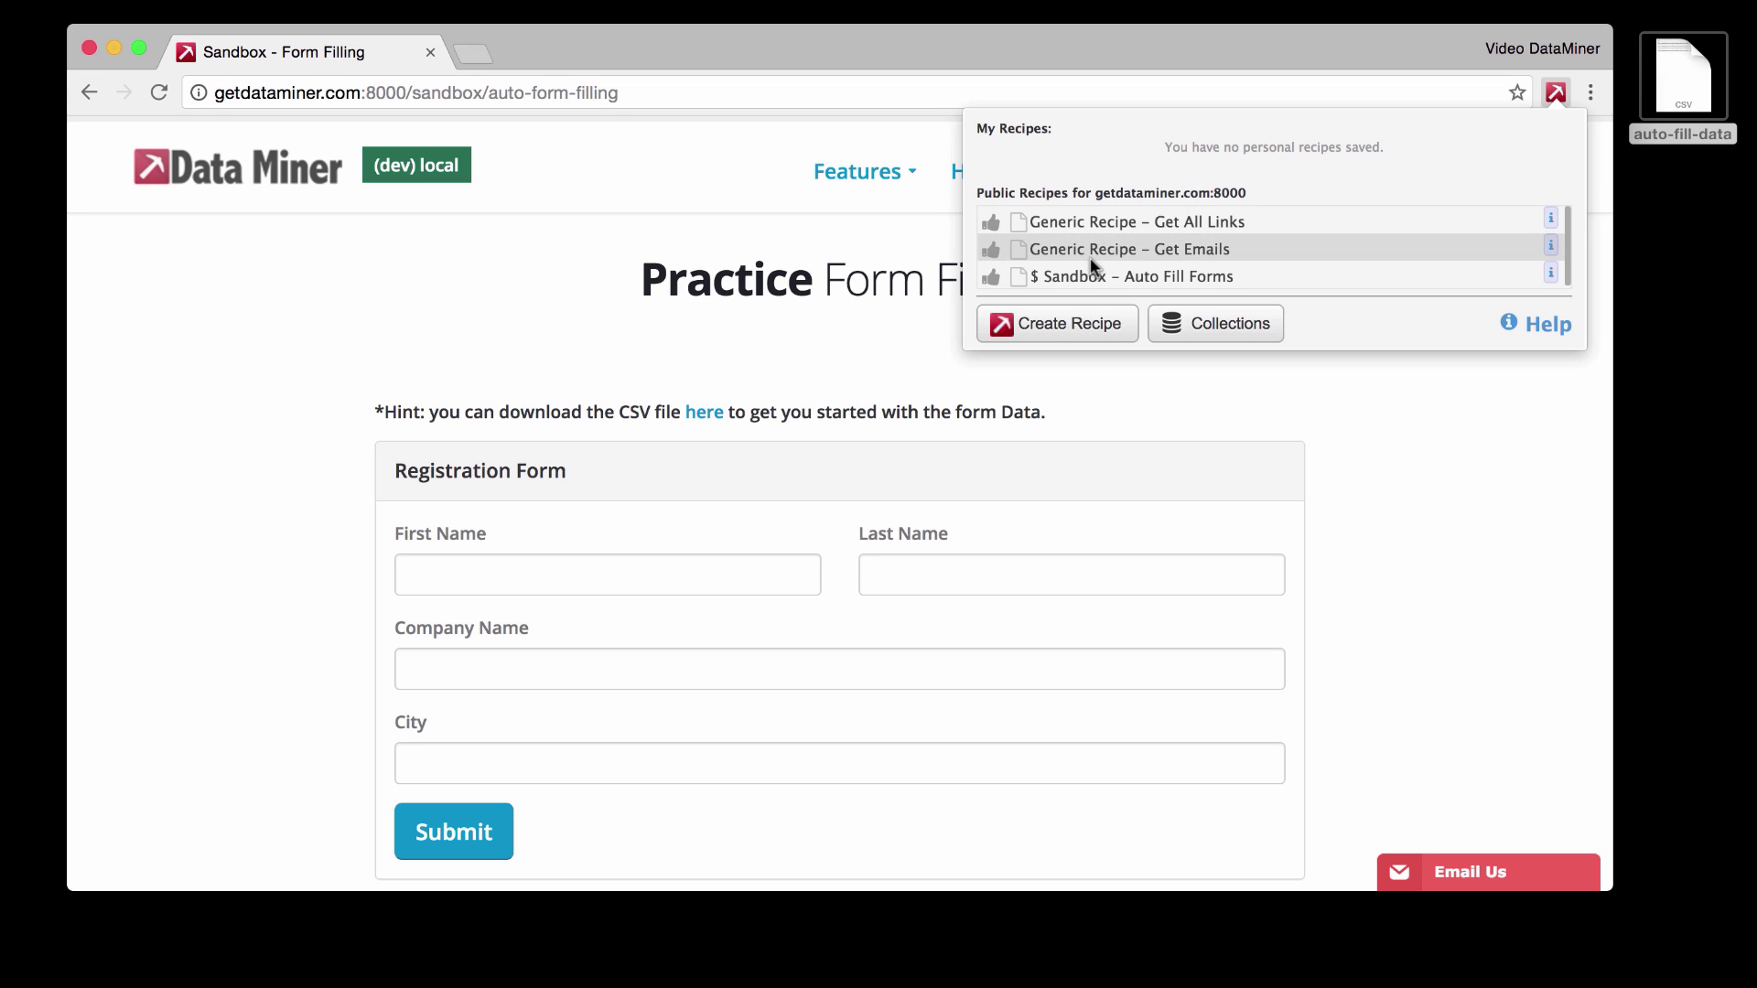
pyautogui.click(1243, 328)
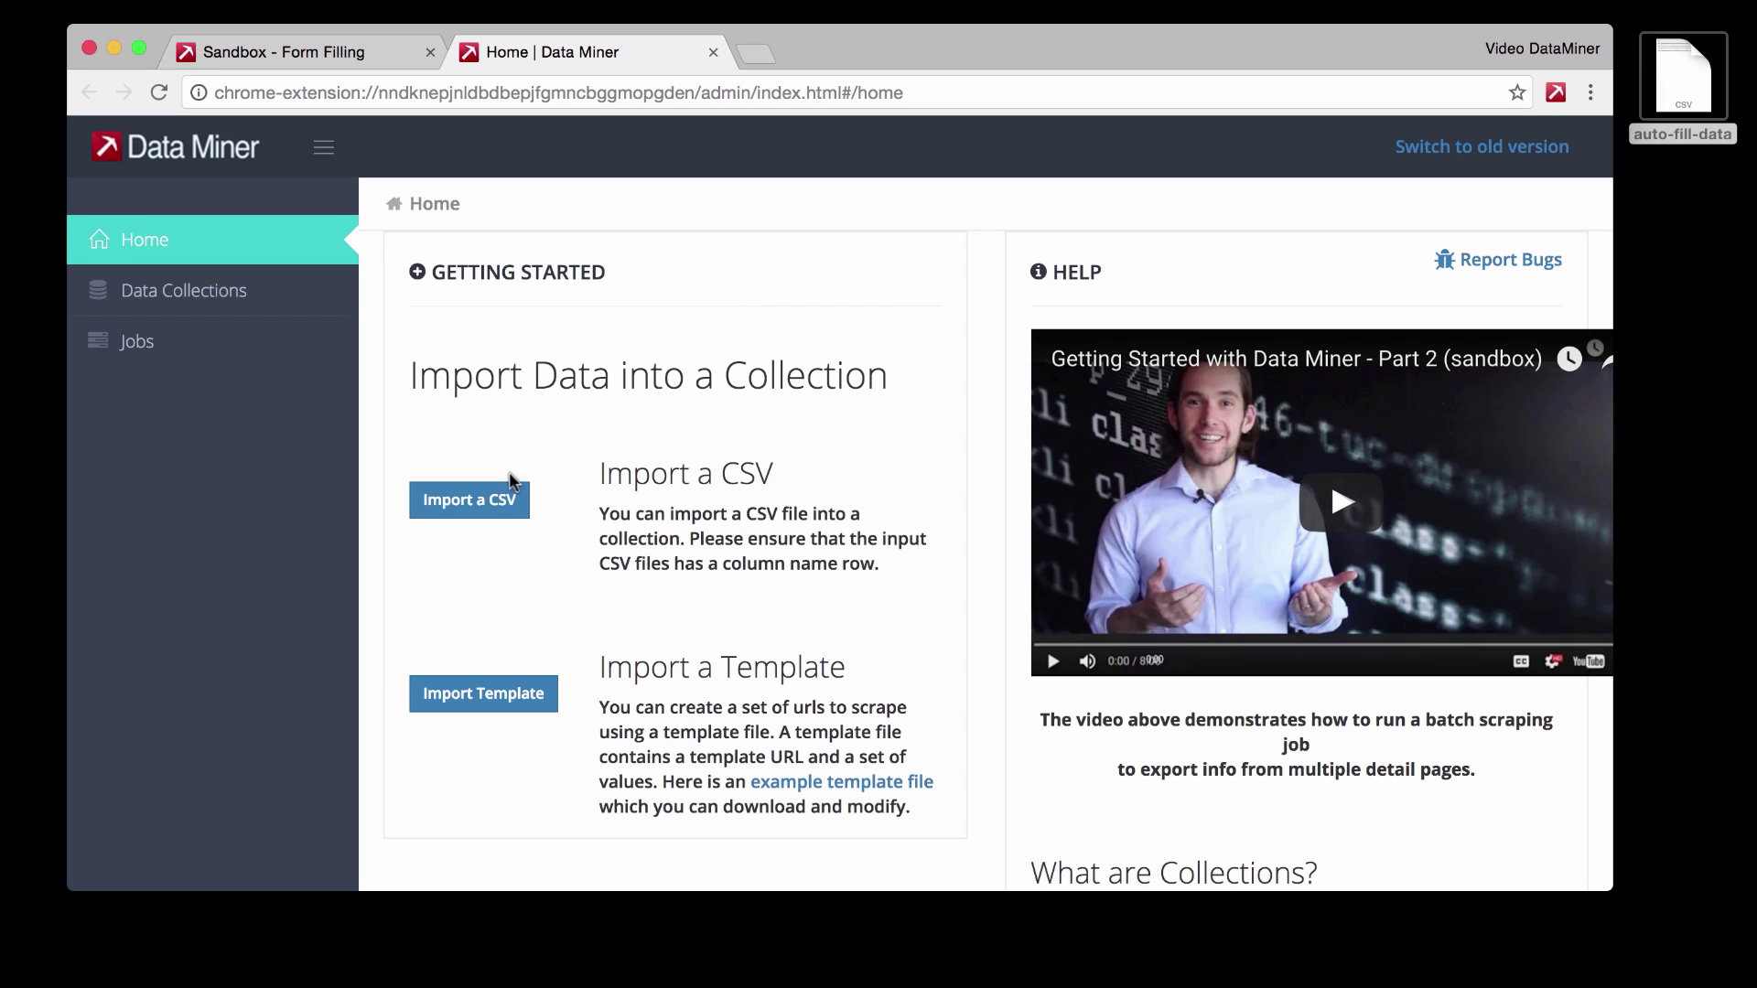
# Import auto-fill-data as a CSV collection and view its 4 rows.
pyautogui.click(483, 506)
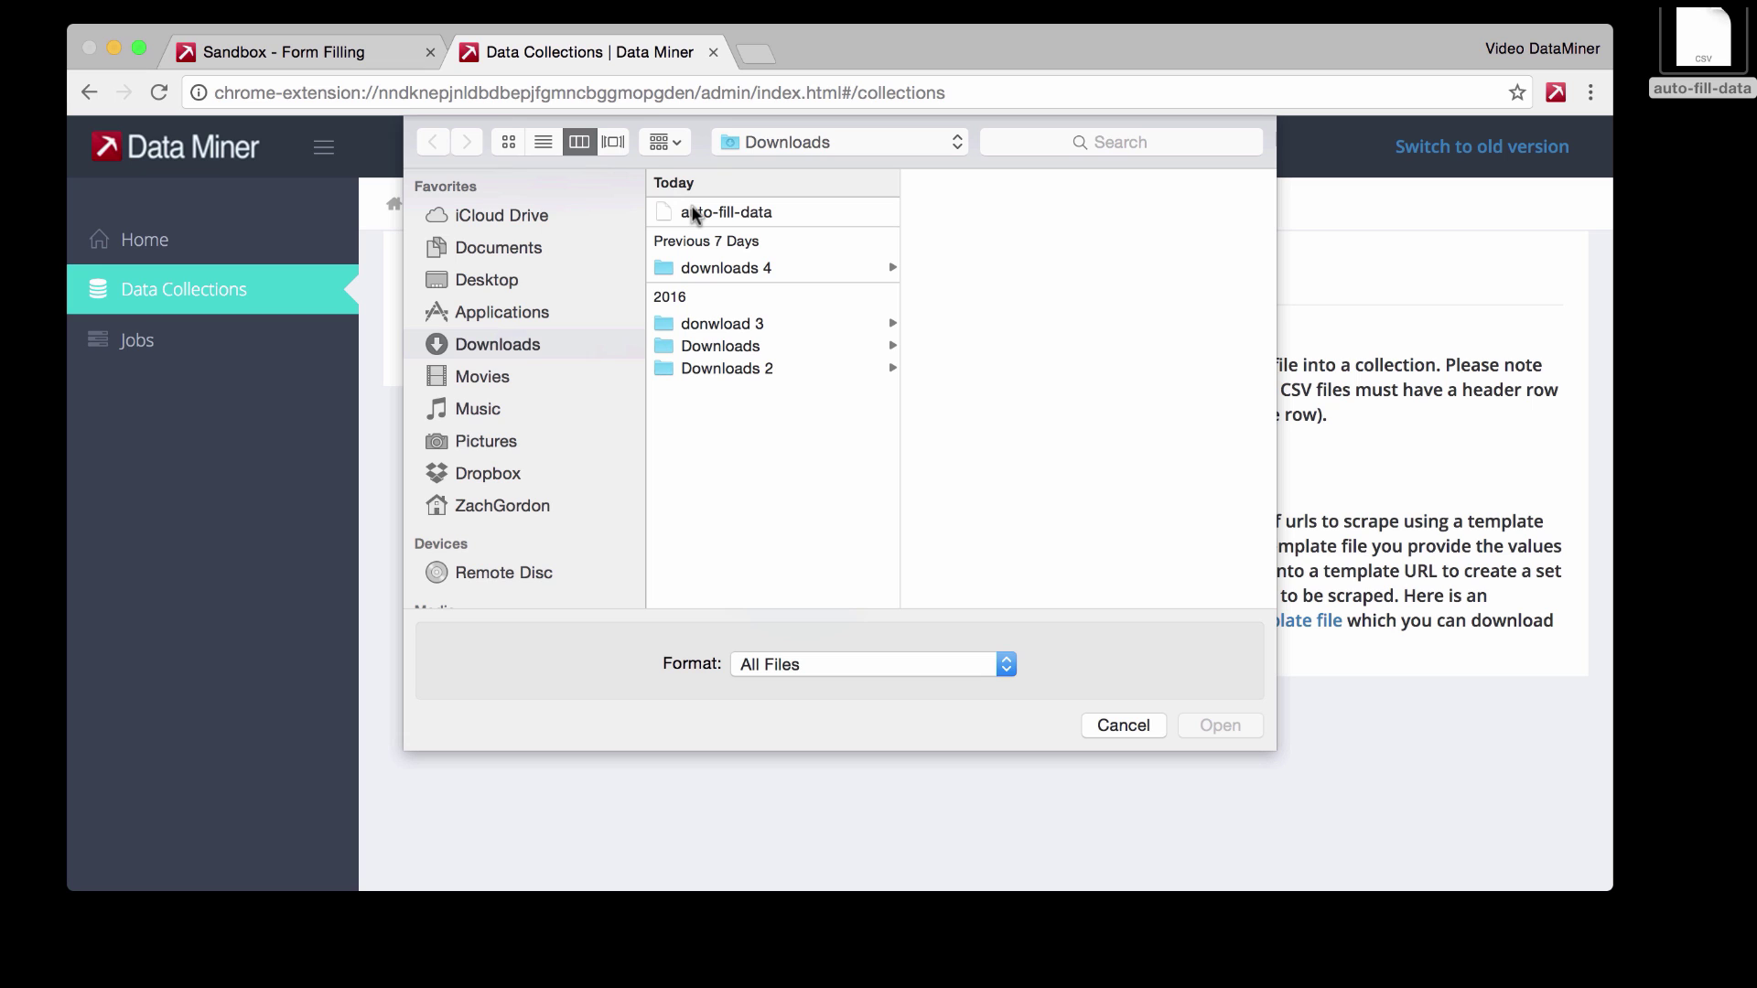
pyautogui.click(692, 214)
pyautogui.doubleClick(693, 214)
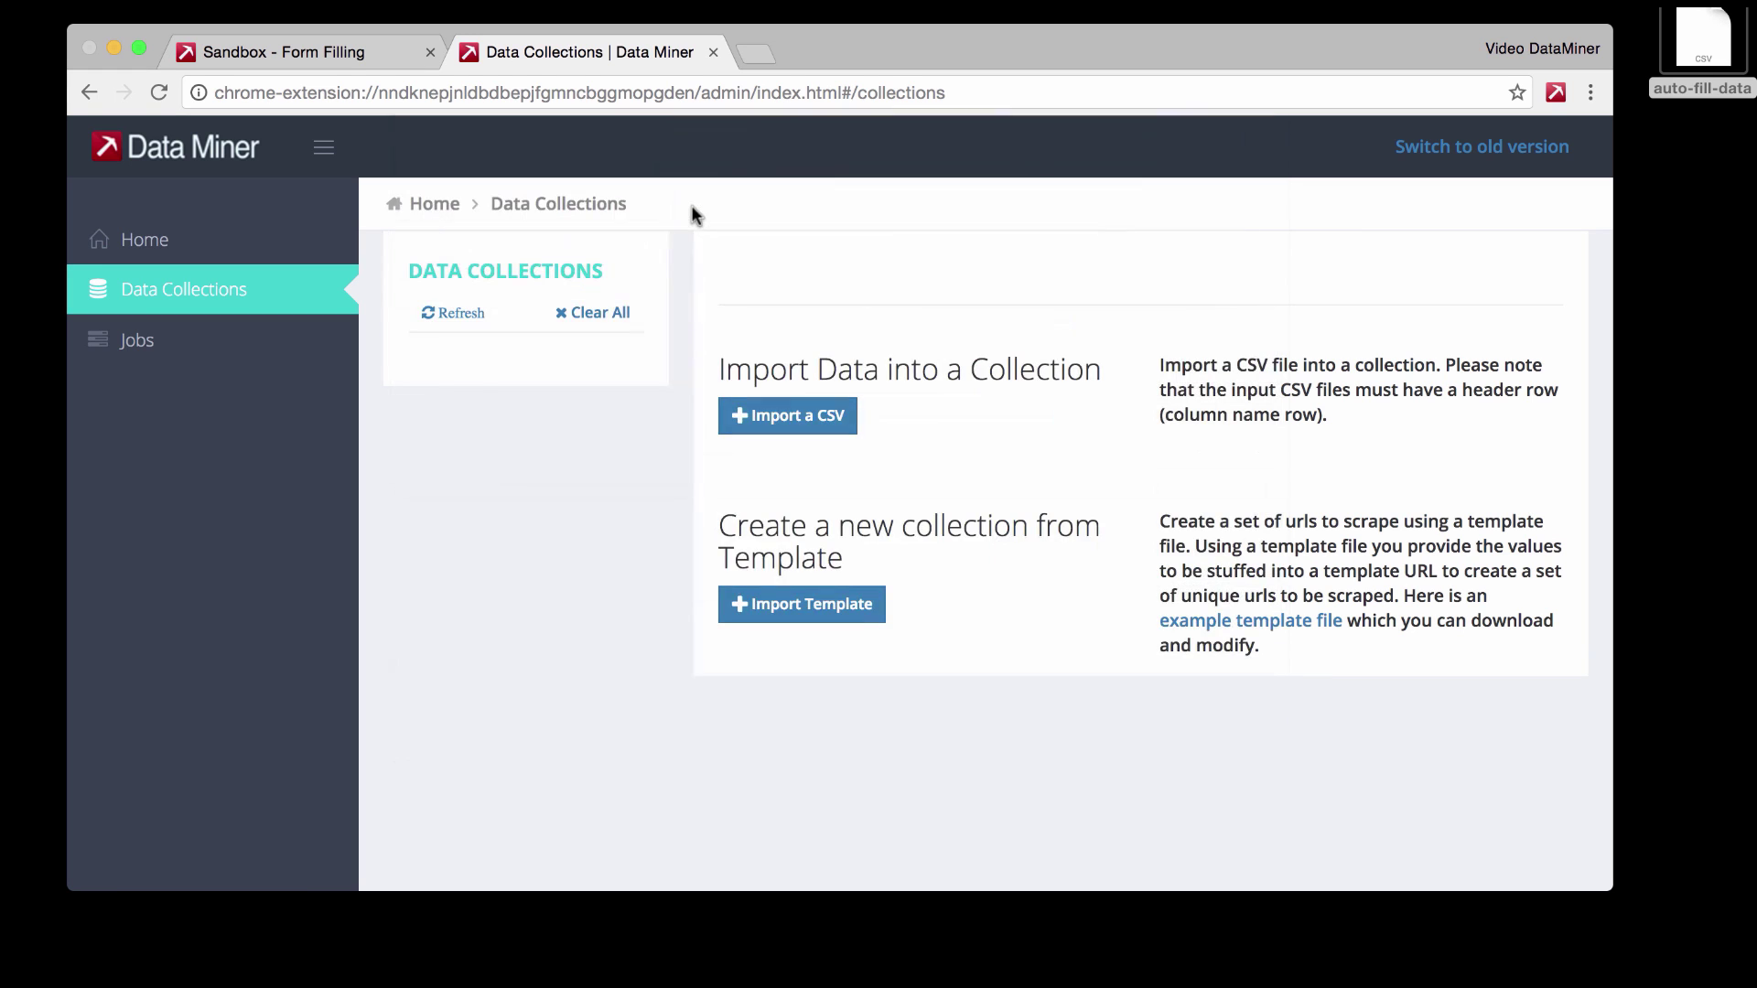
pyautogui.click(475, 382)
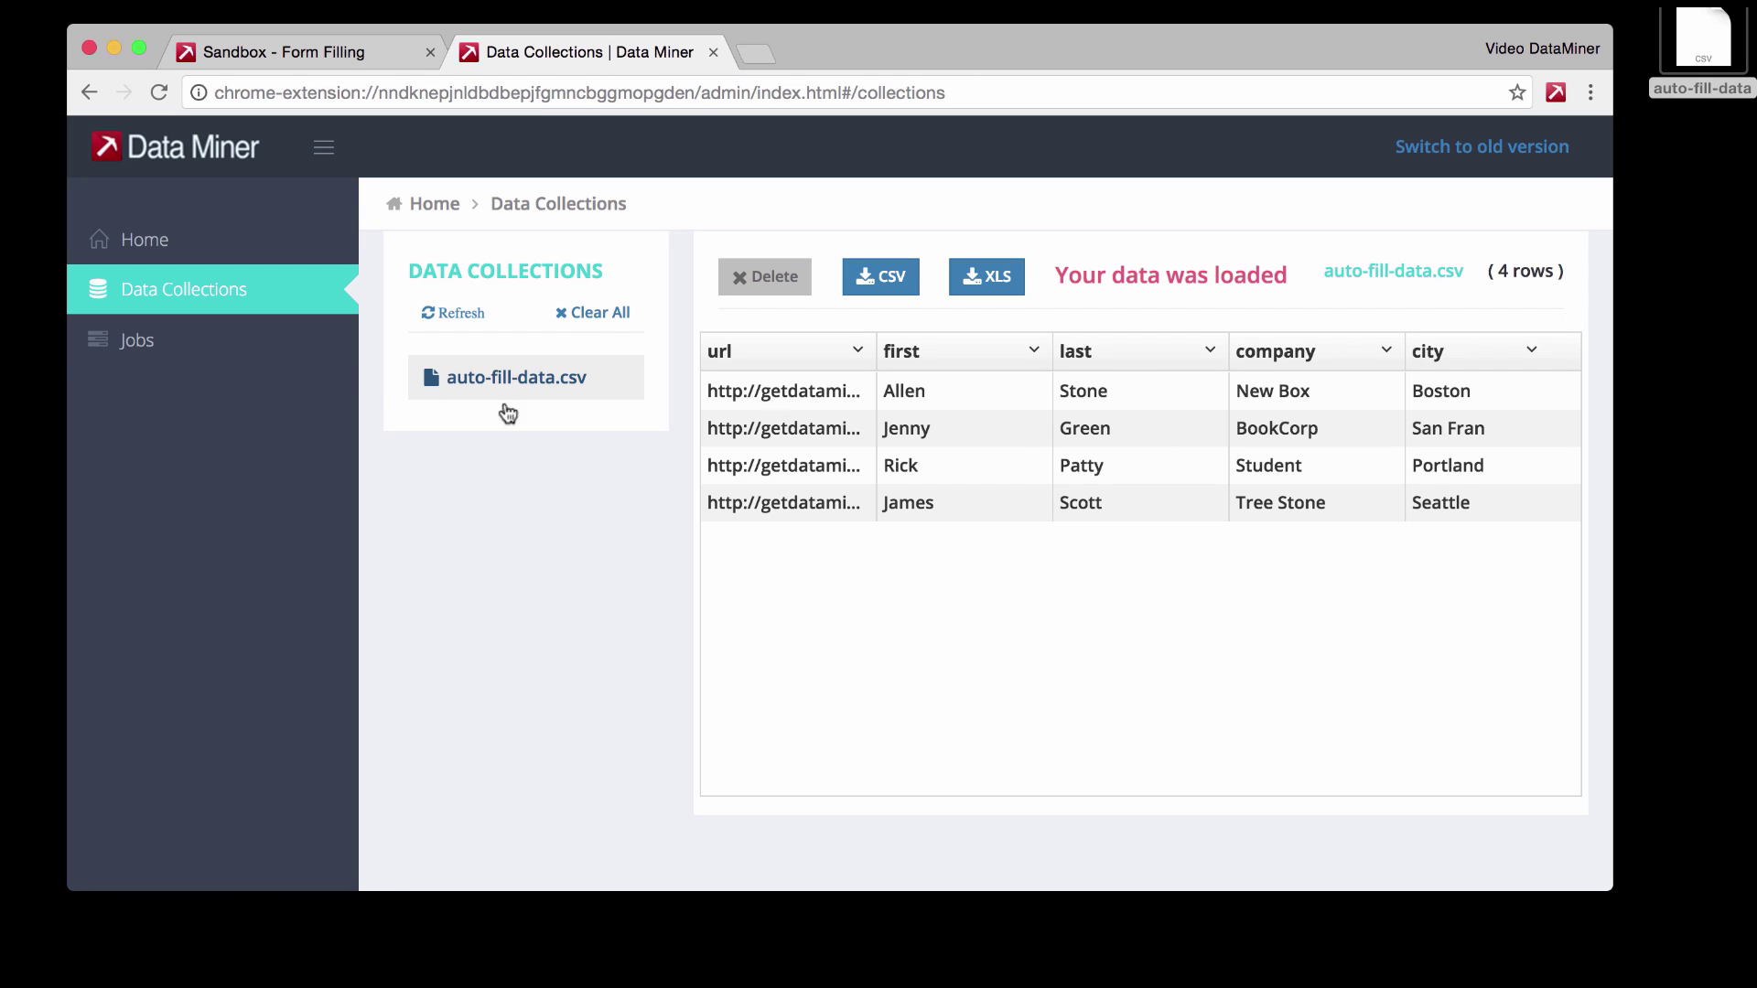
# Create a job named 'sandbox form' using the $ Sandbox - Auto Fill Forms recipe.
pyautogui.click(144, 342)
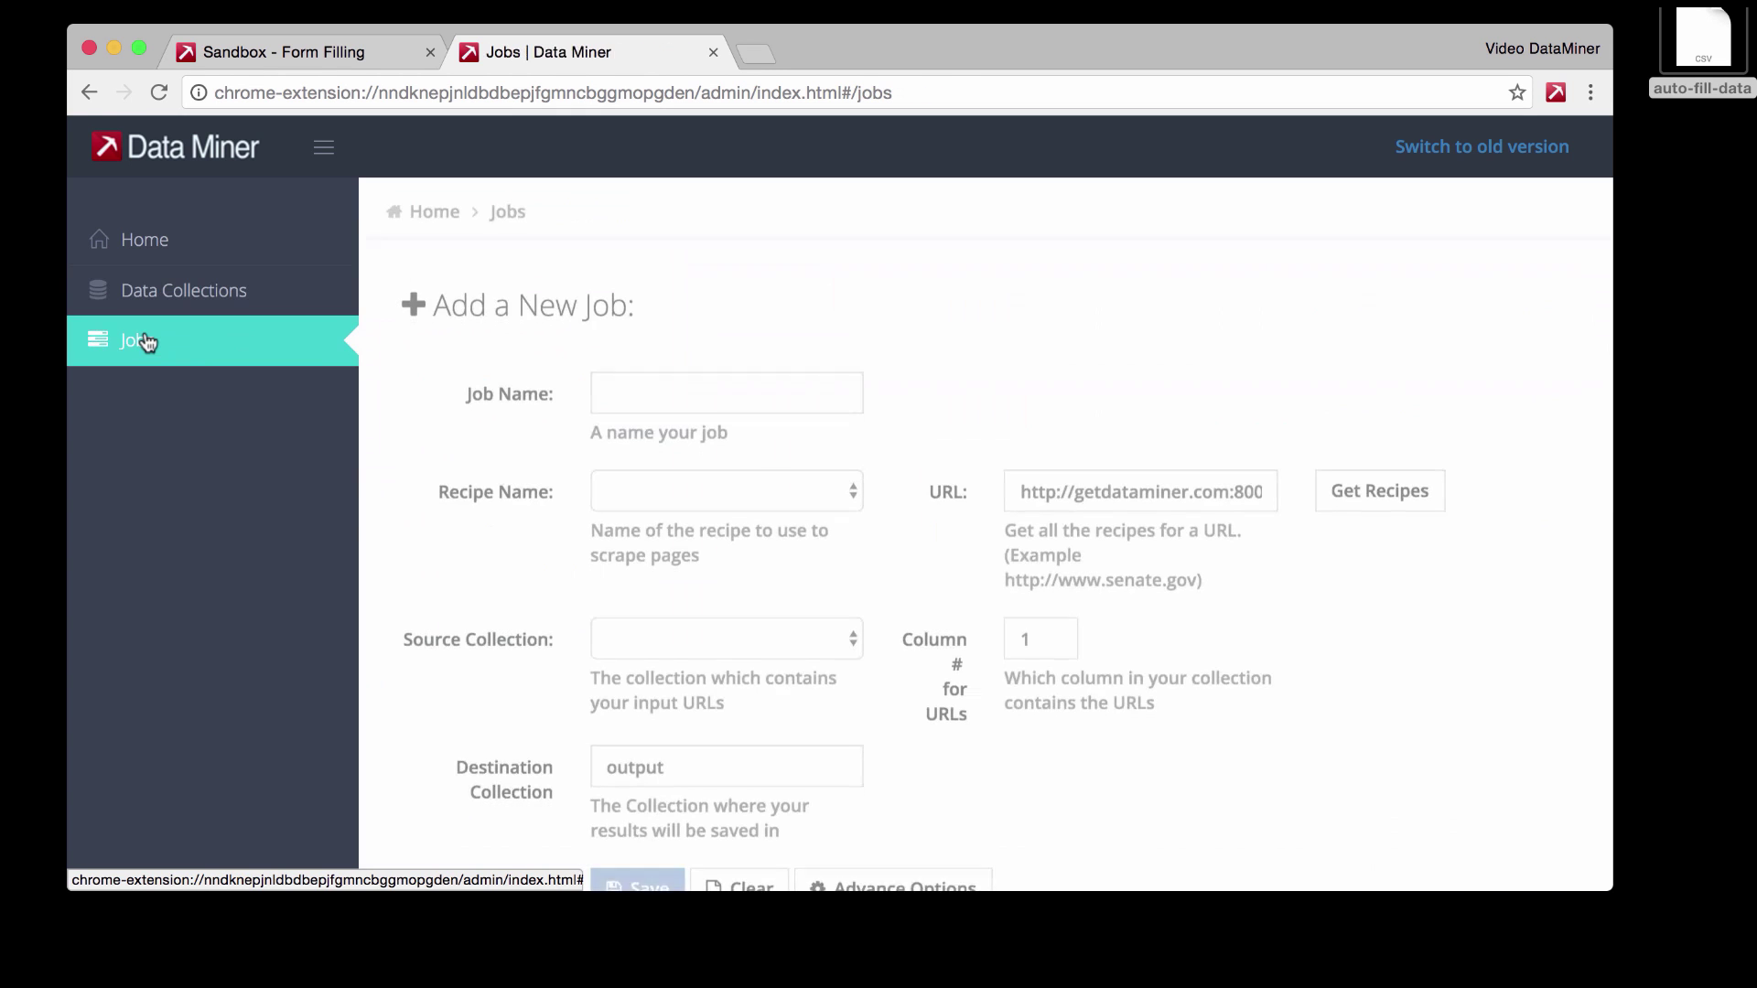
pyautogui.click(658, 382)
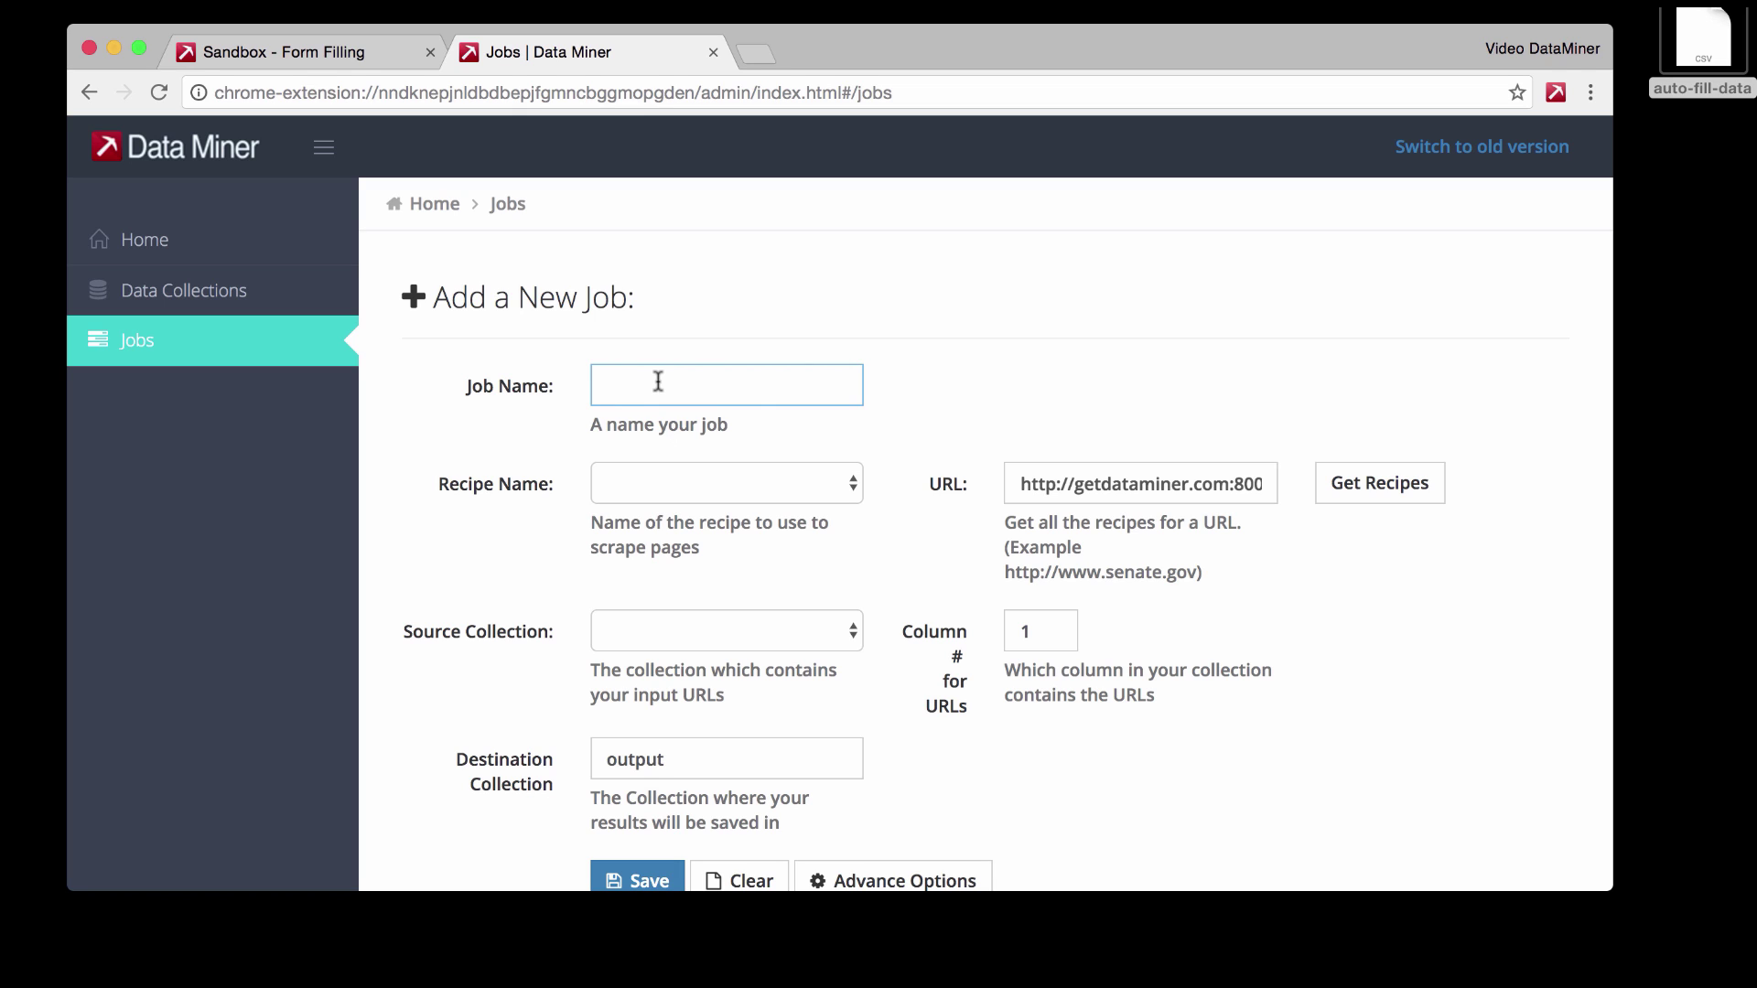
pyautogui.write('sandbox form')
pyautogui.click(677, 486)
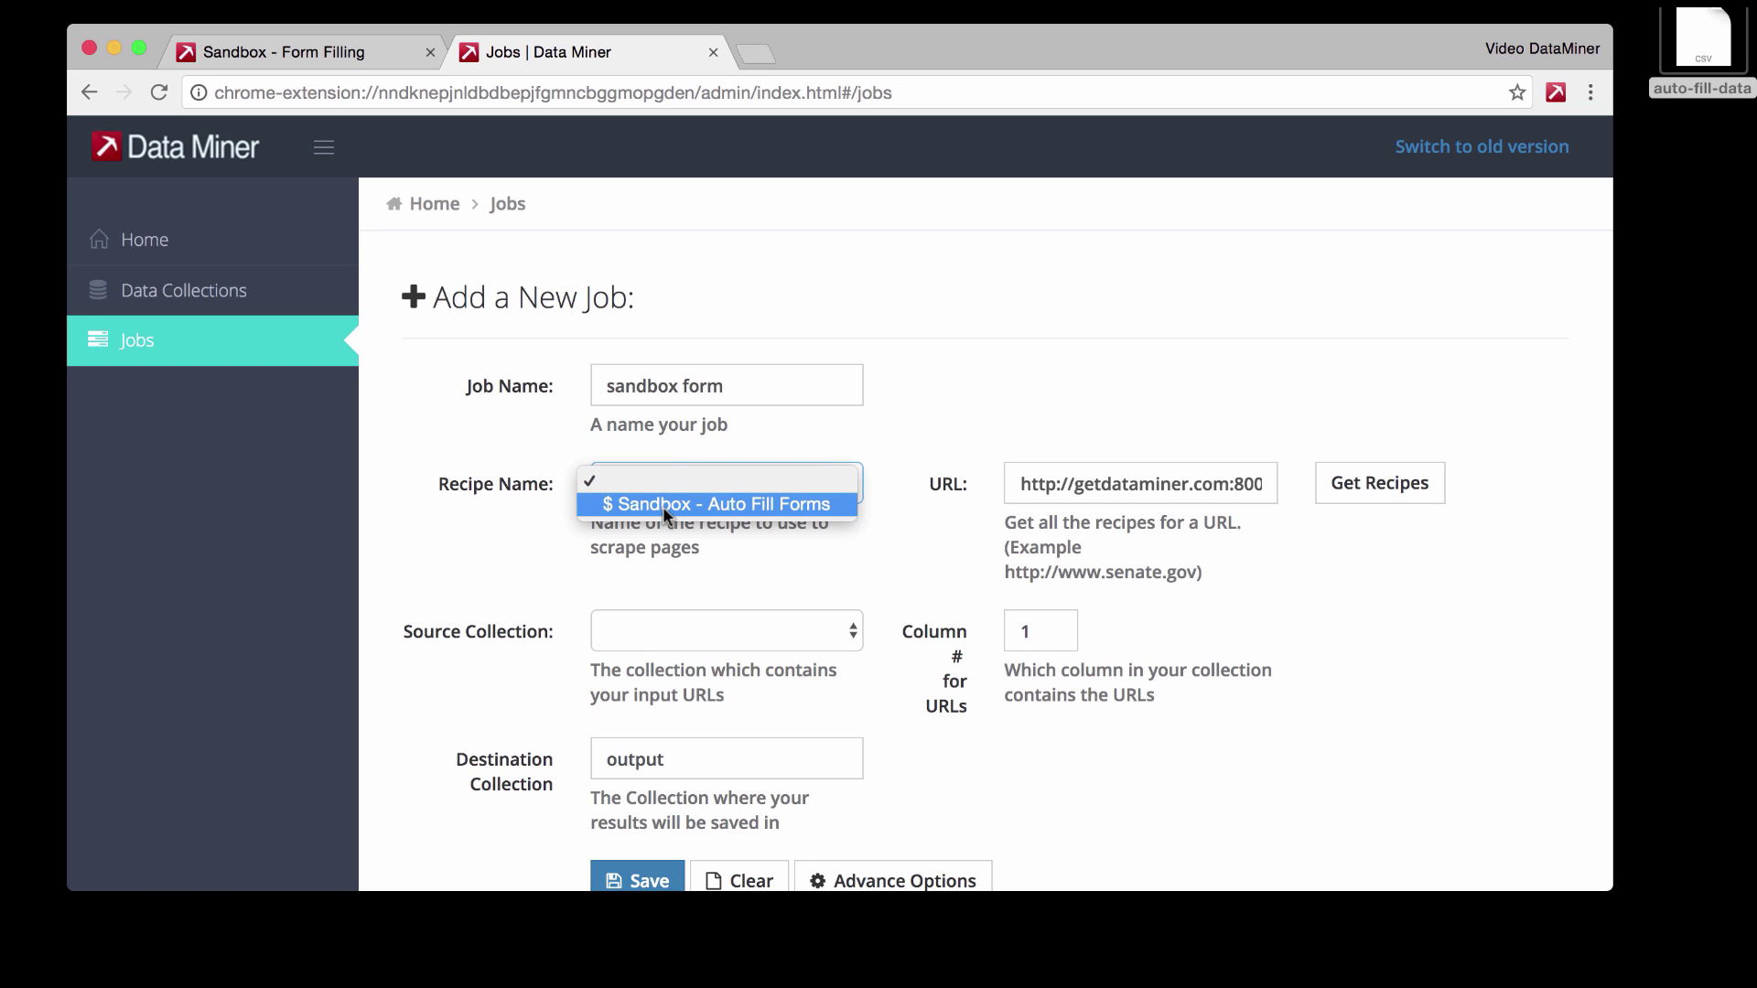
pyautogui.click(662, 507)
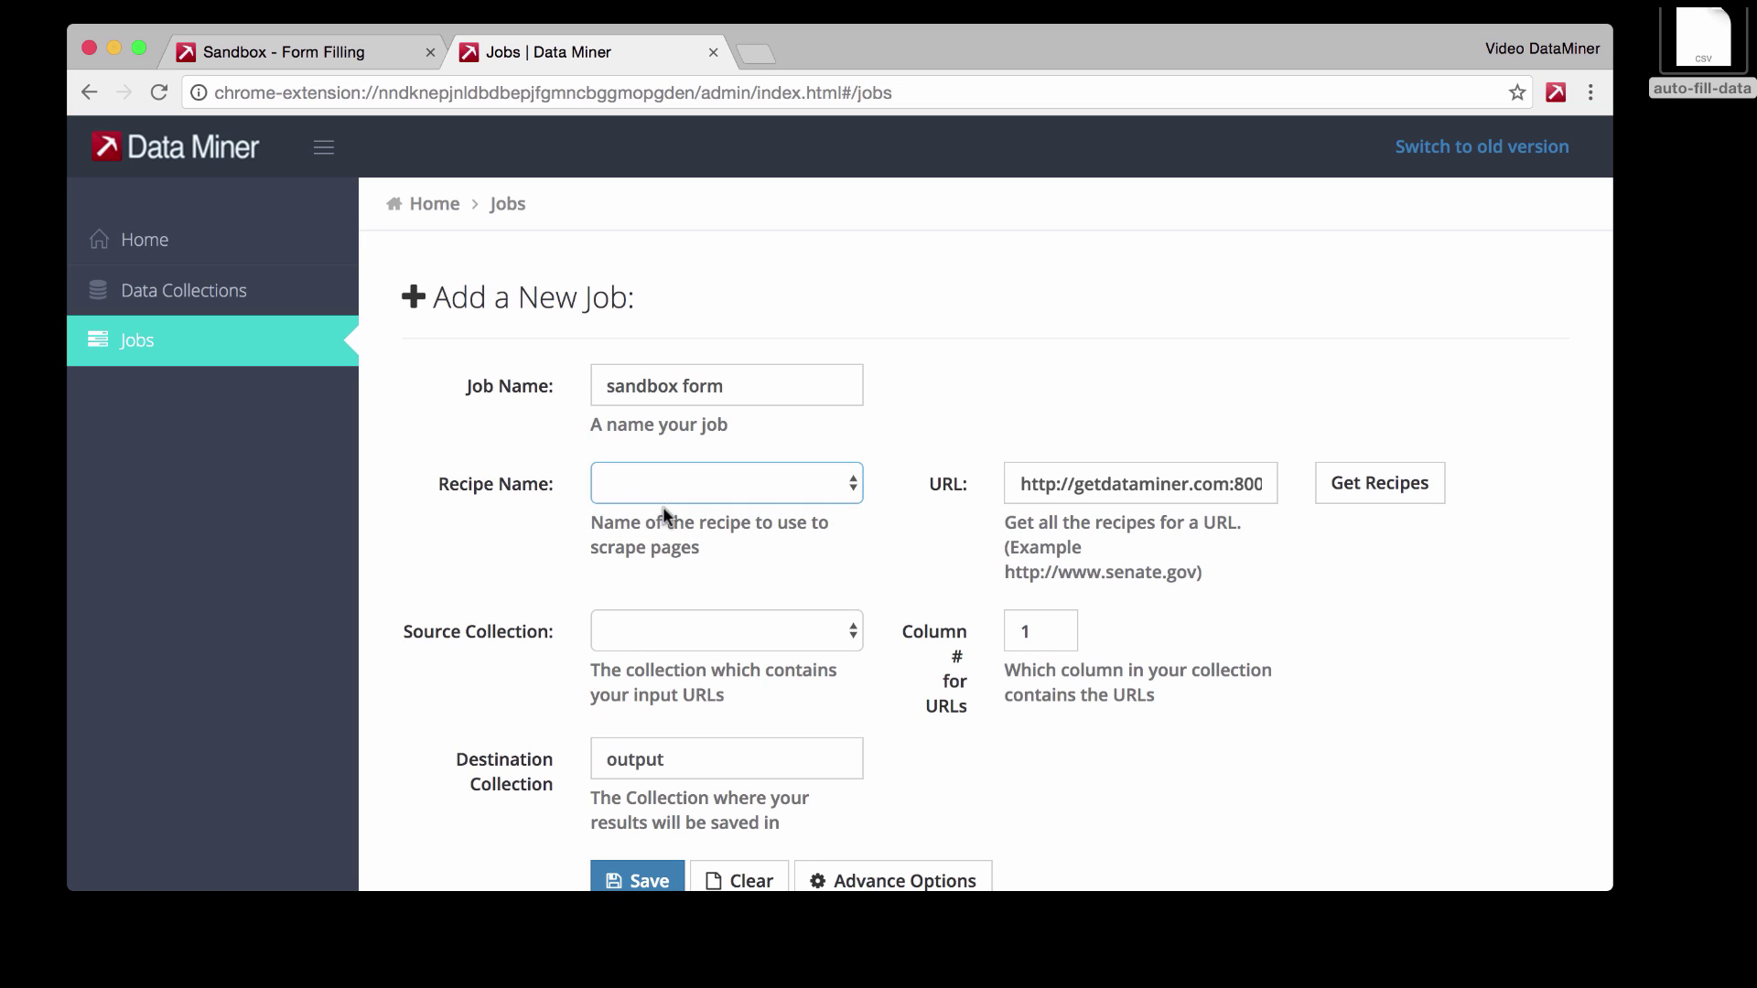
# Use auto-fill-data.csv as the job's source and name the destination collection 'Sandbox Output'.
pyautogui.click(729, 634)
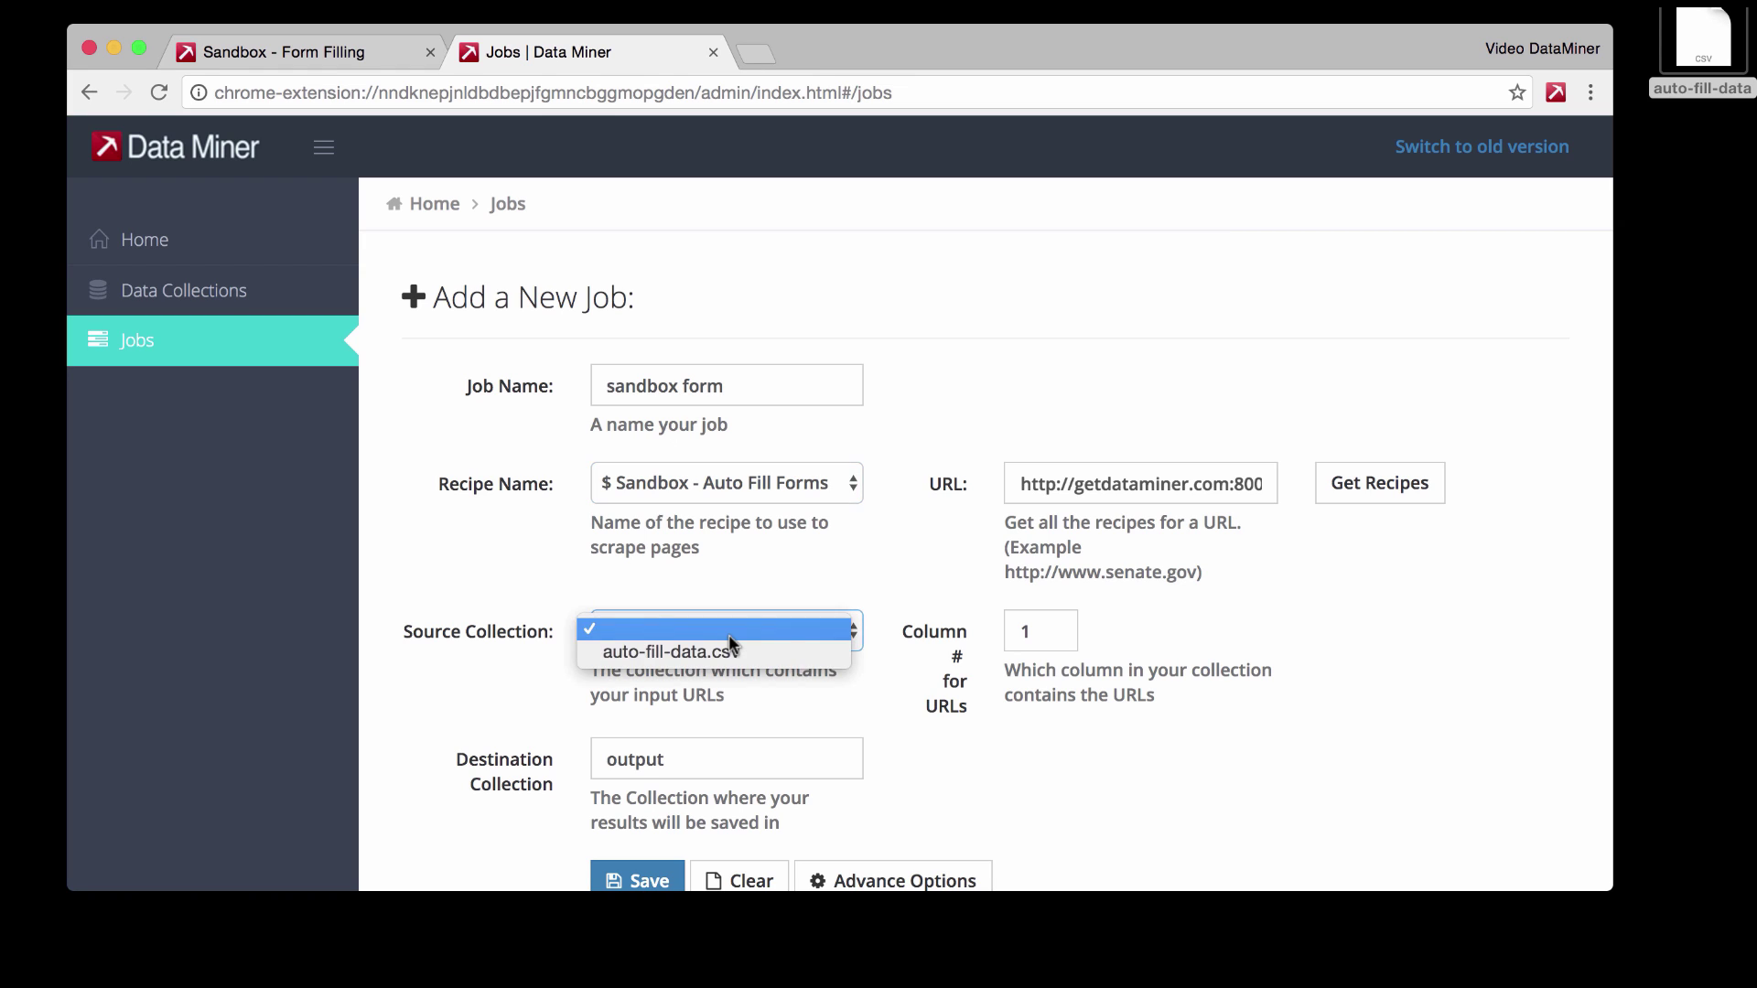
pyautogui.click(668, 650)
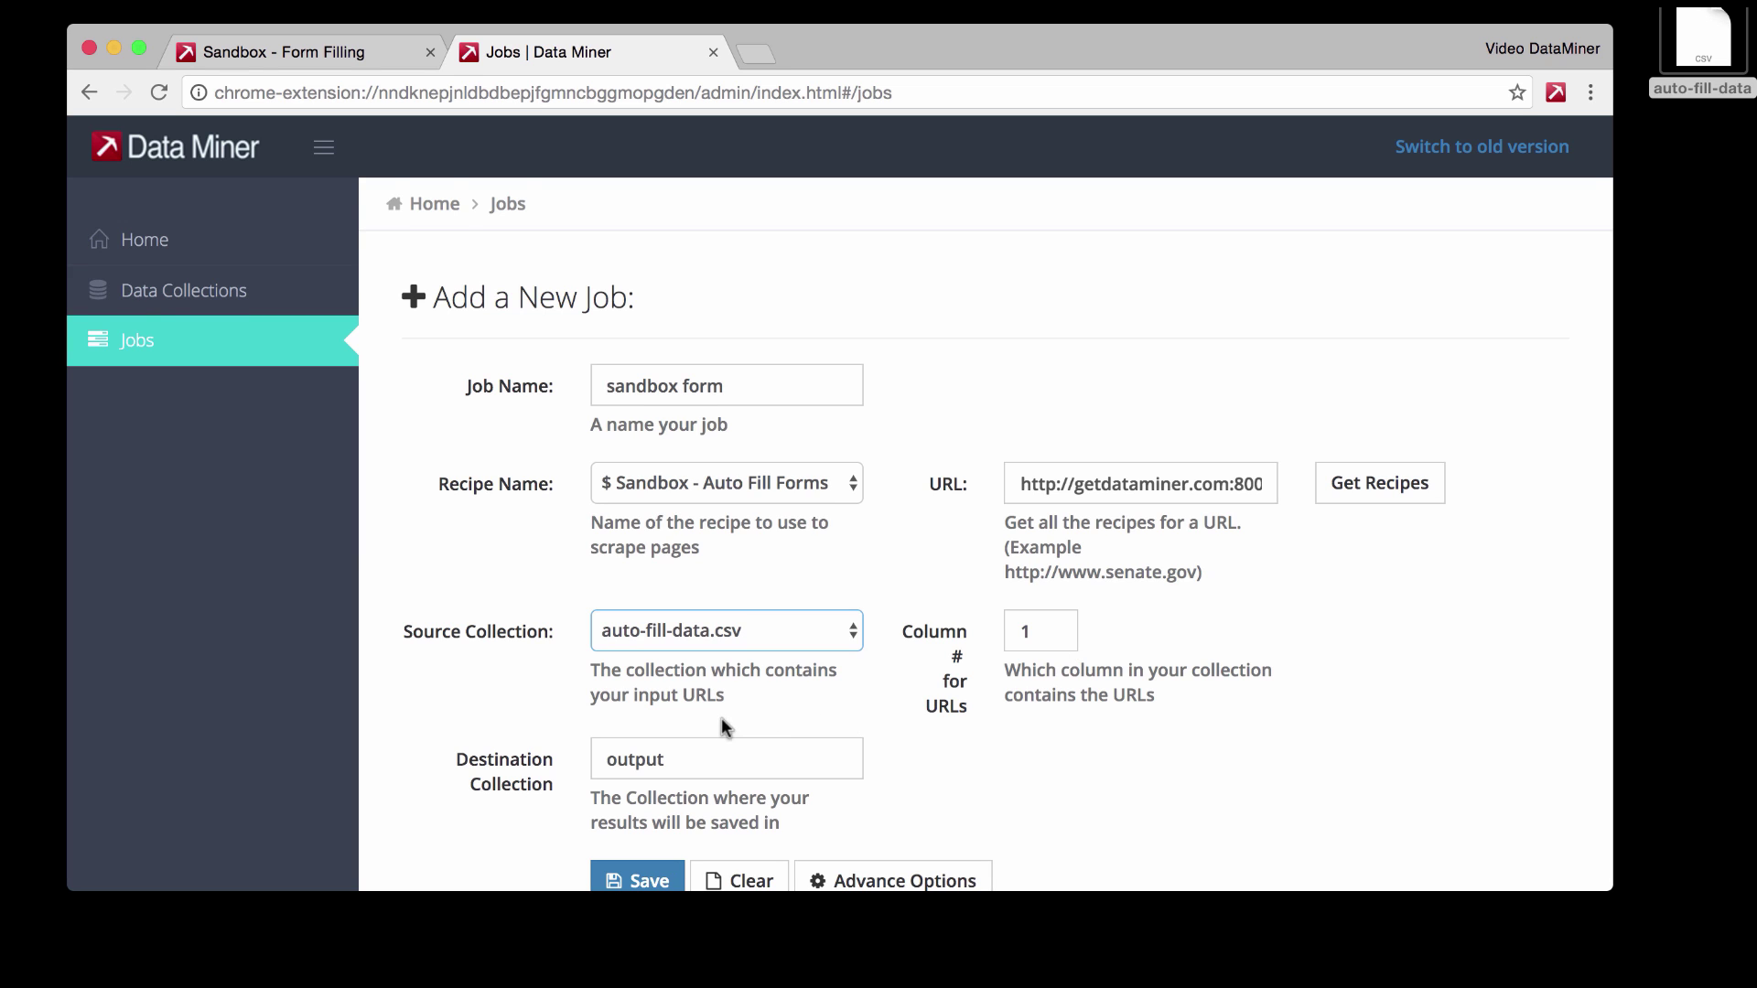
pyautogui.scroll(-1, 704, 727)
pyautogui.doubleClick(678, 743)
pyautogui.press('BackSpace')
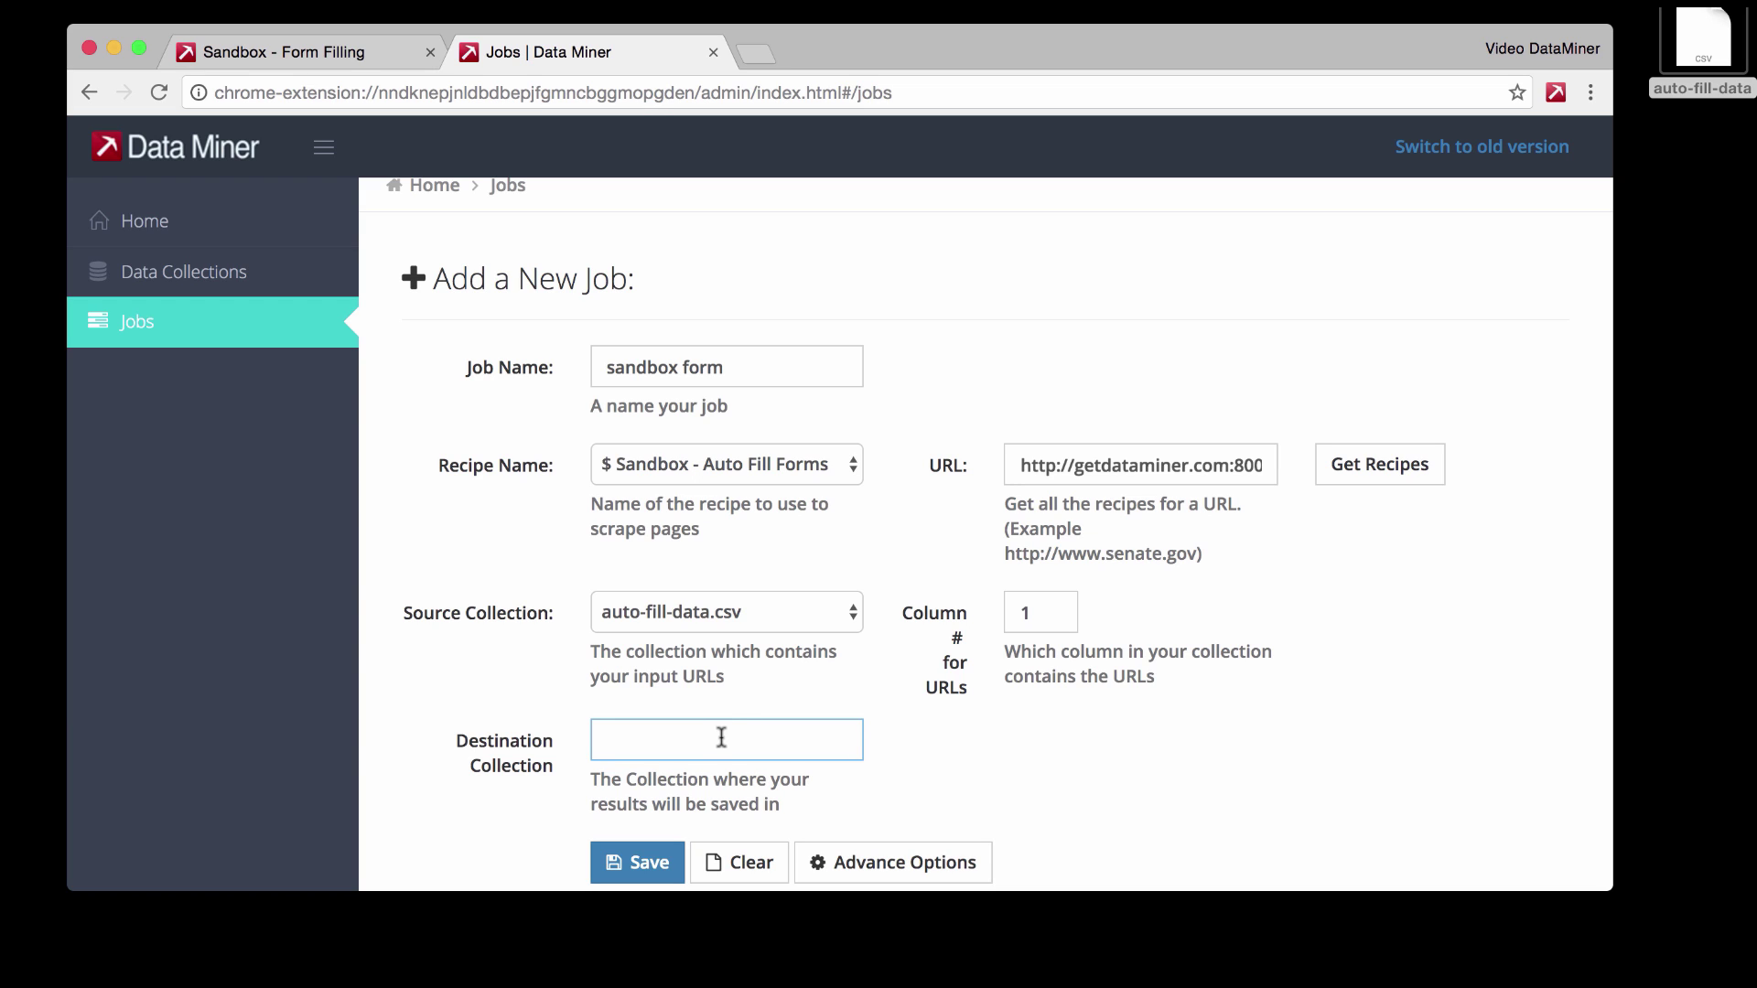
pyautogui.write('Sandbox Output')
# Save the sandbox form job and run it.
pyautogui.click(645, 863)
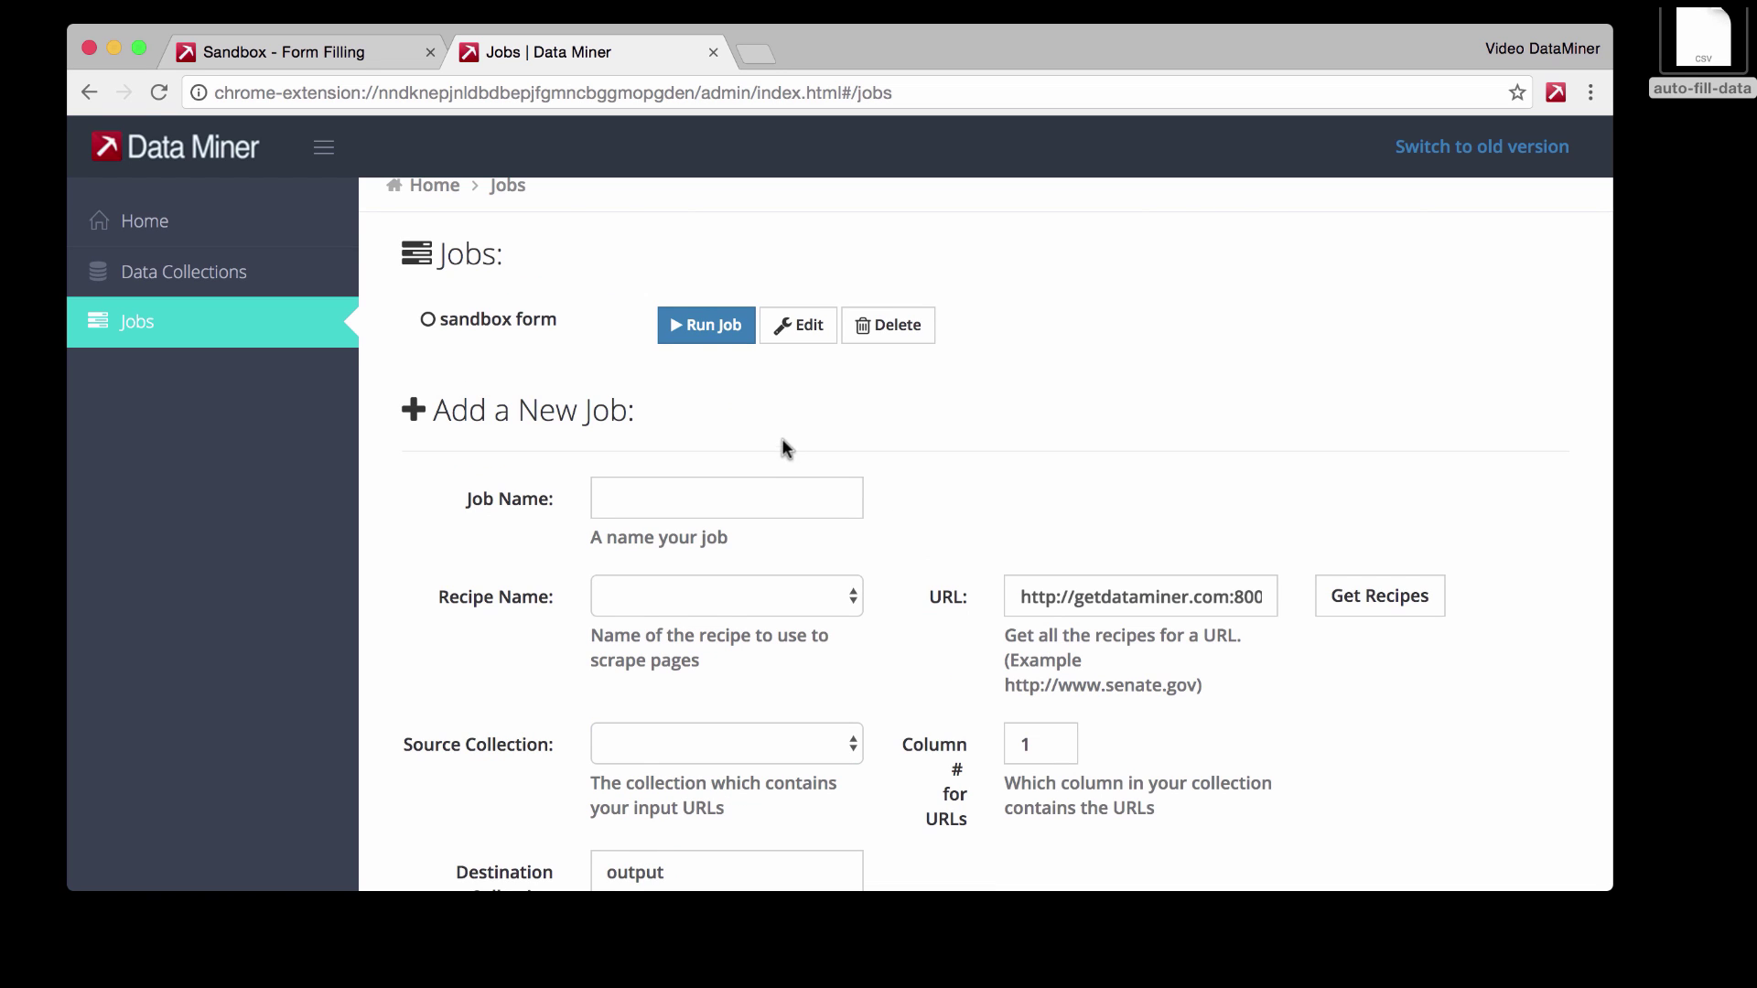
pyautogui.click(713, 330)
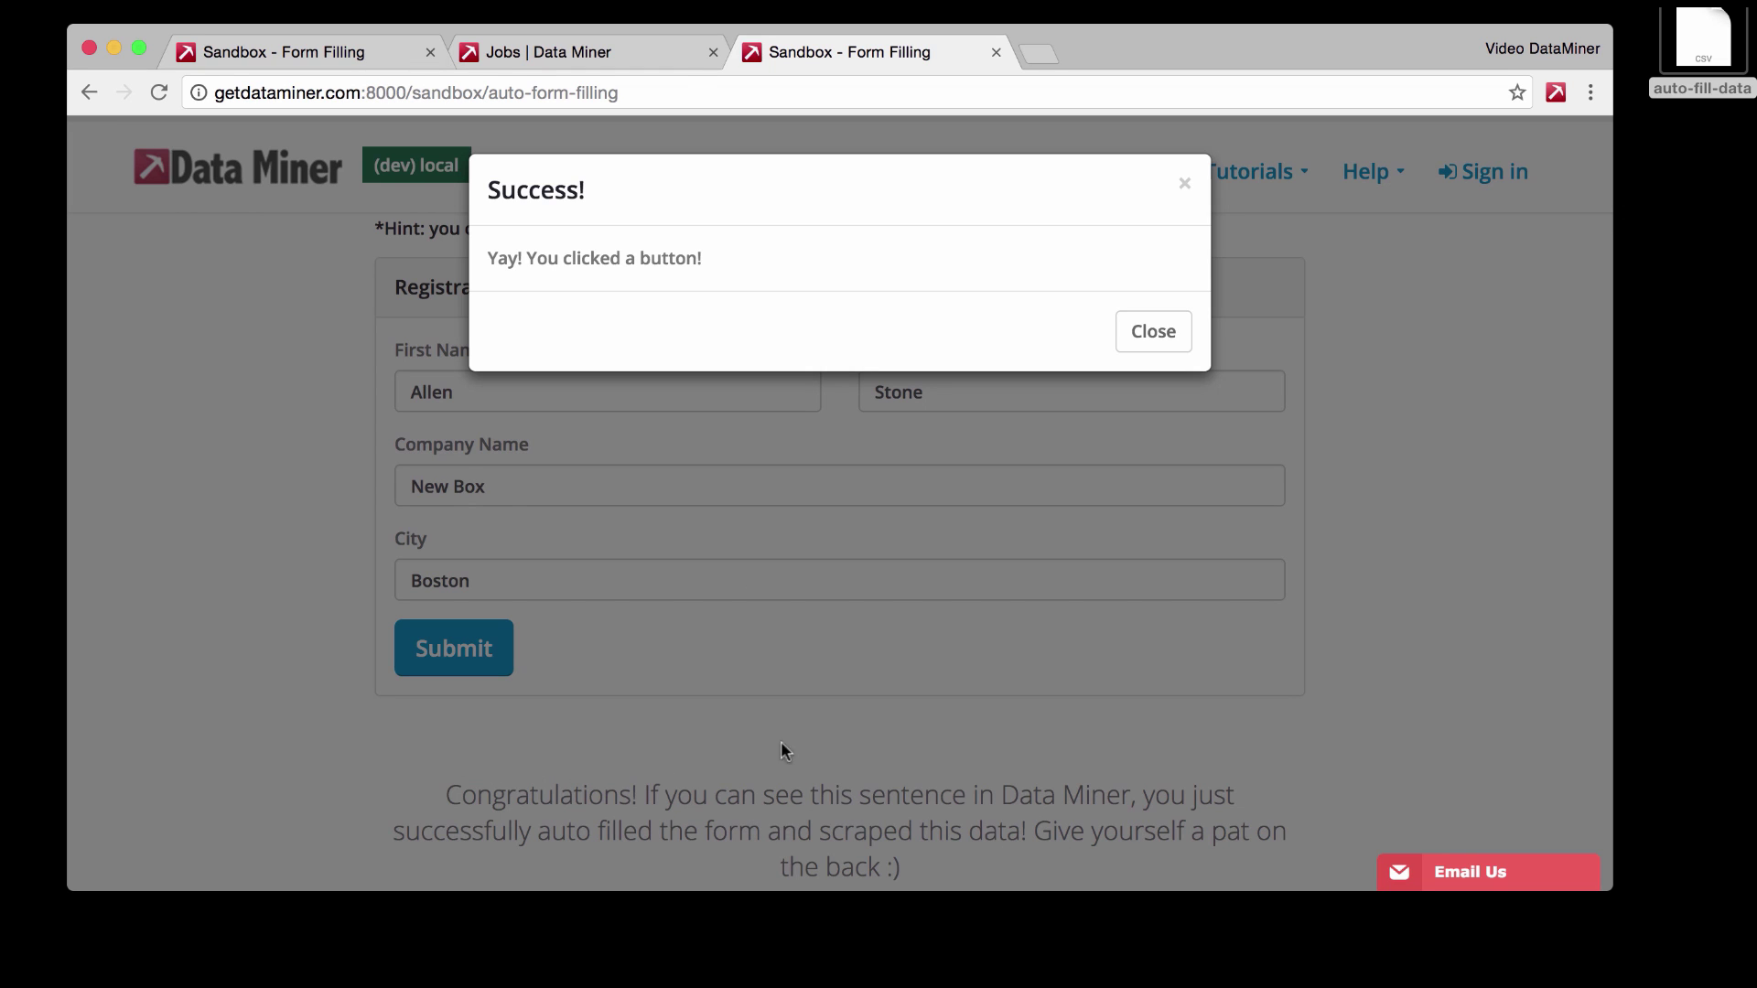
# Open the Sandbox Output collection and save it as Sandbox_Output.csv in Downloads.
pyautogui.click(585, 57)
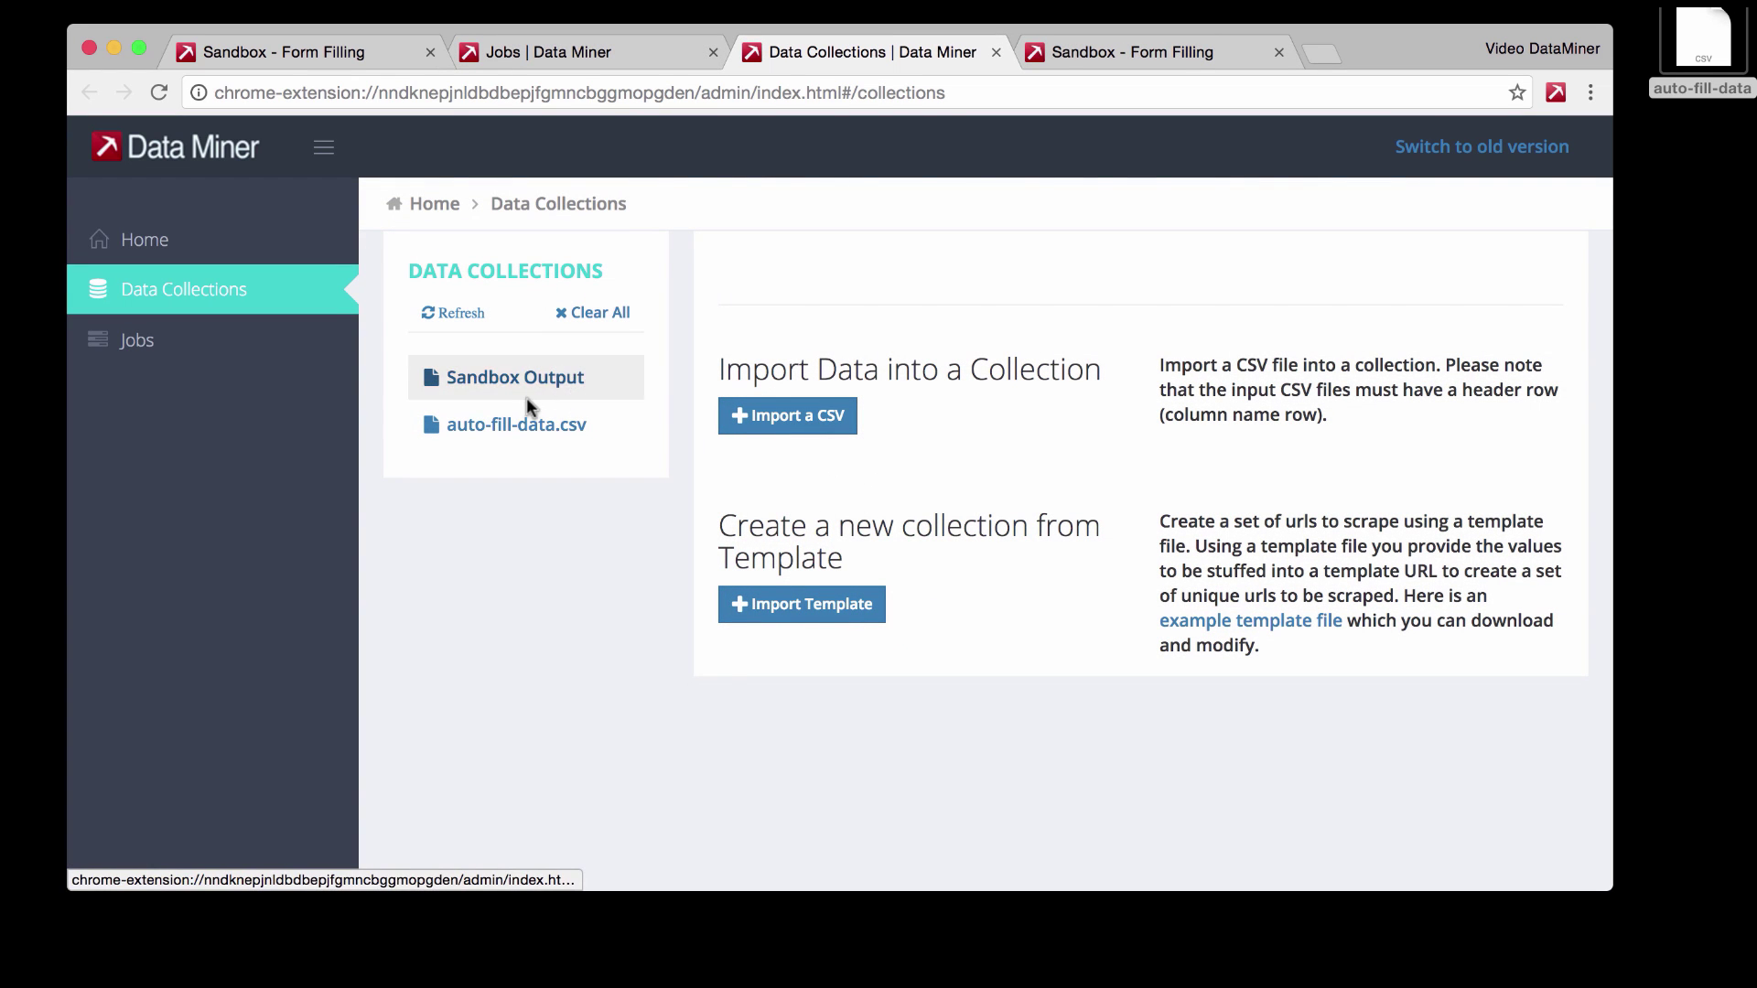
pyautogui.click(479, 384)
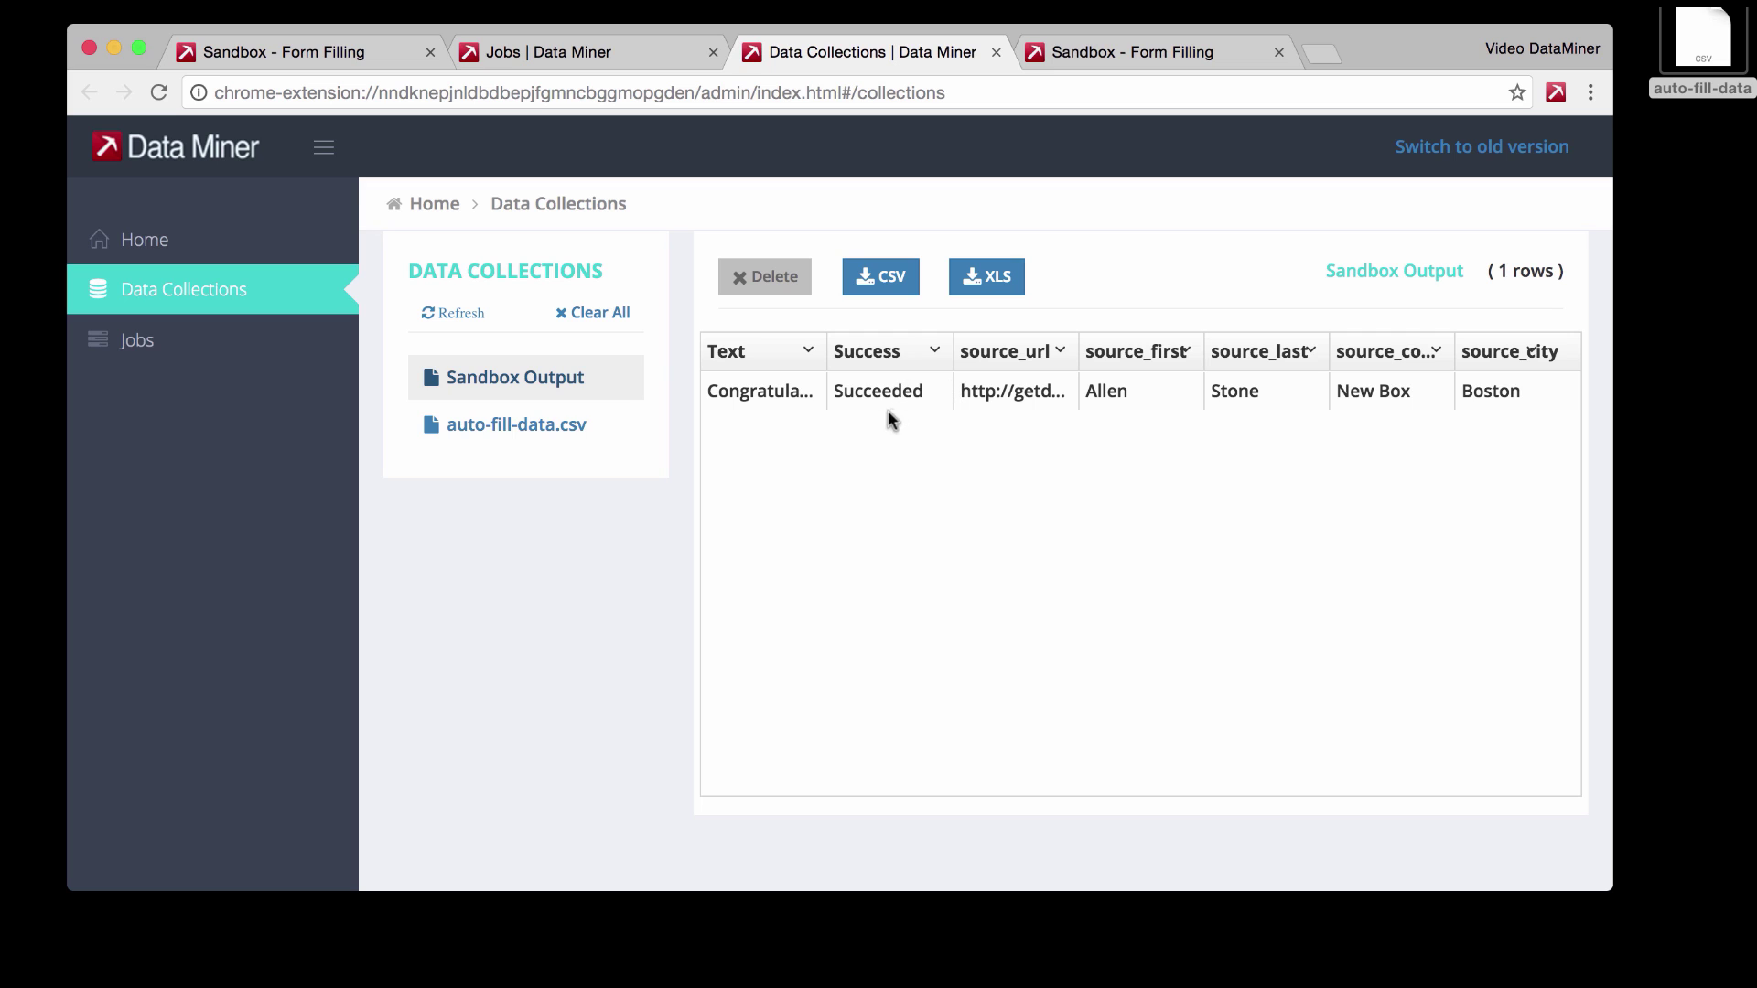
pyautogui.moveTo(718, 398); pyautogui.dragTo(782, 399)
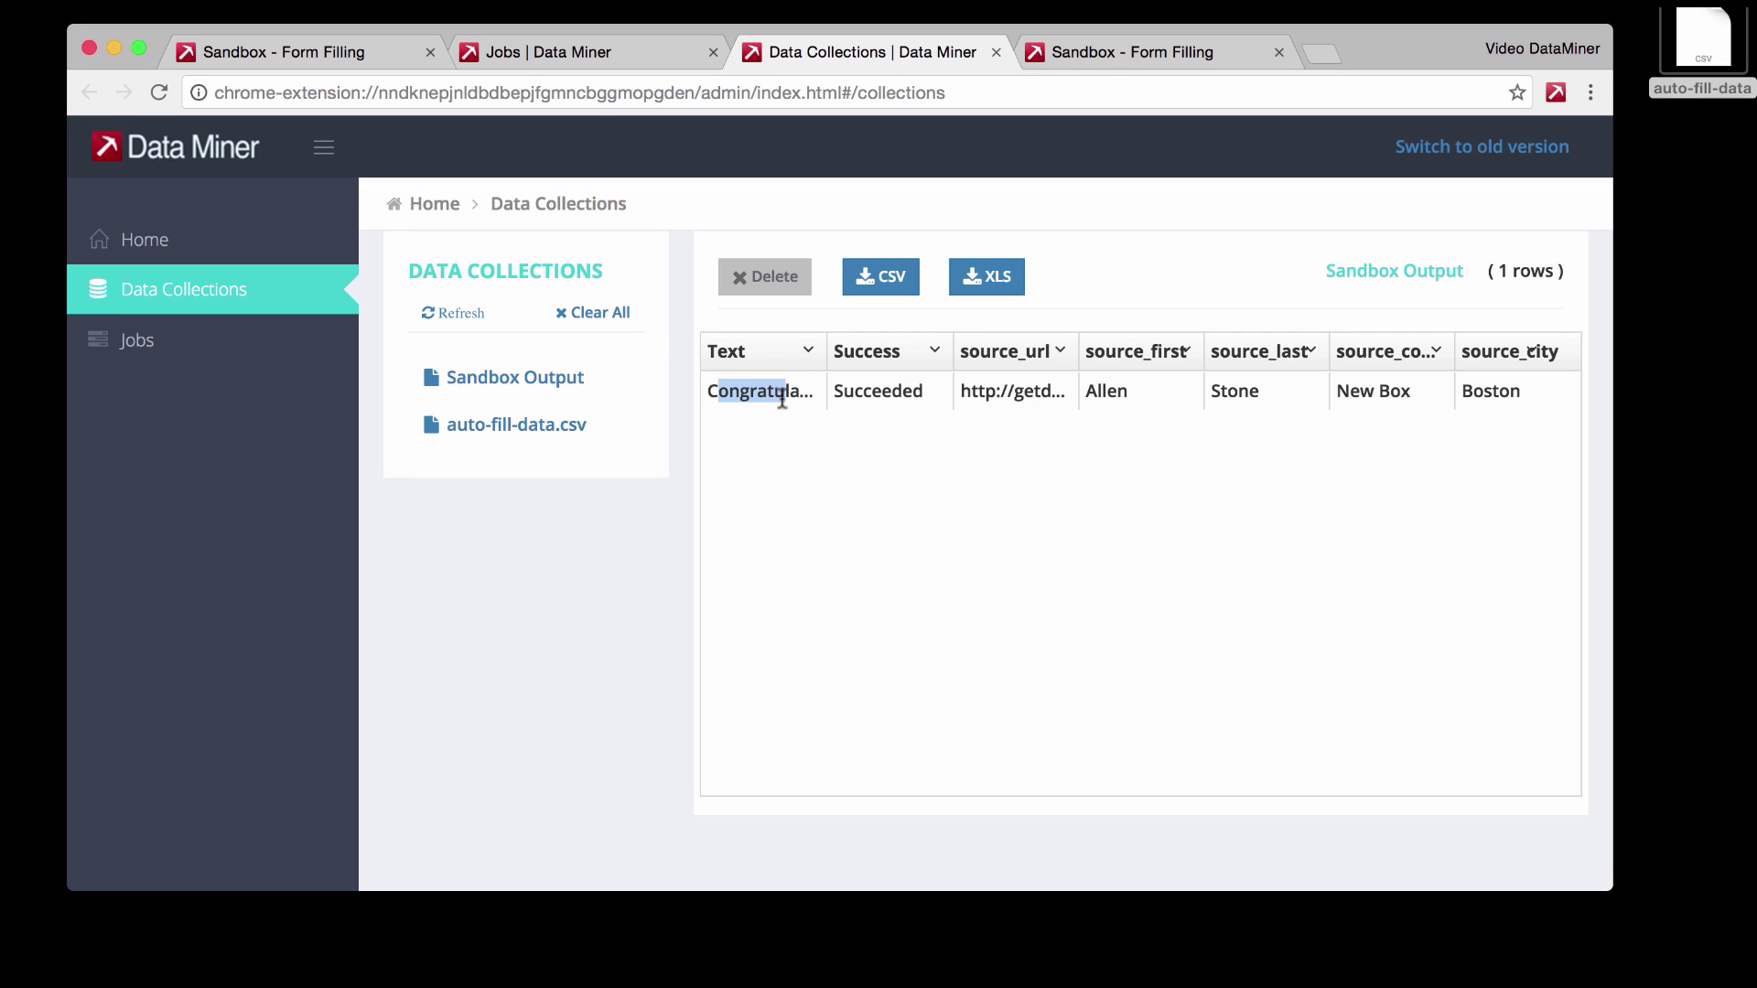
pyautogui.click(892, 276)
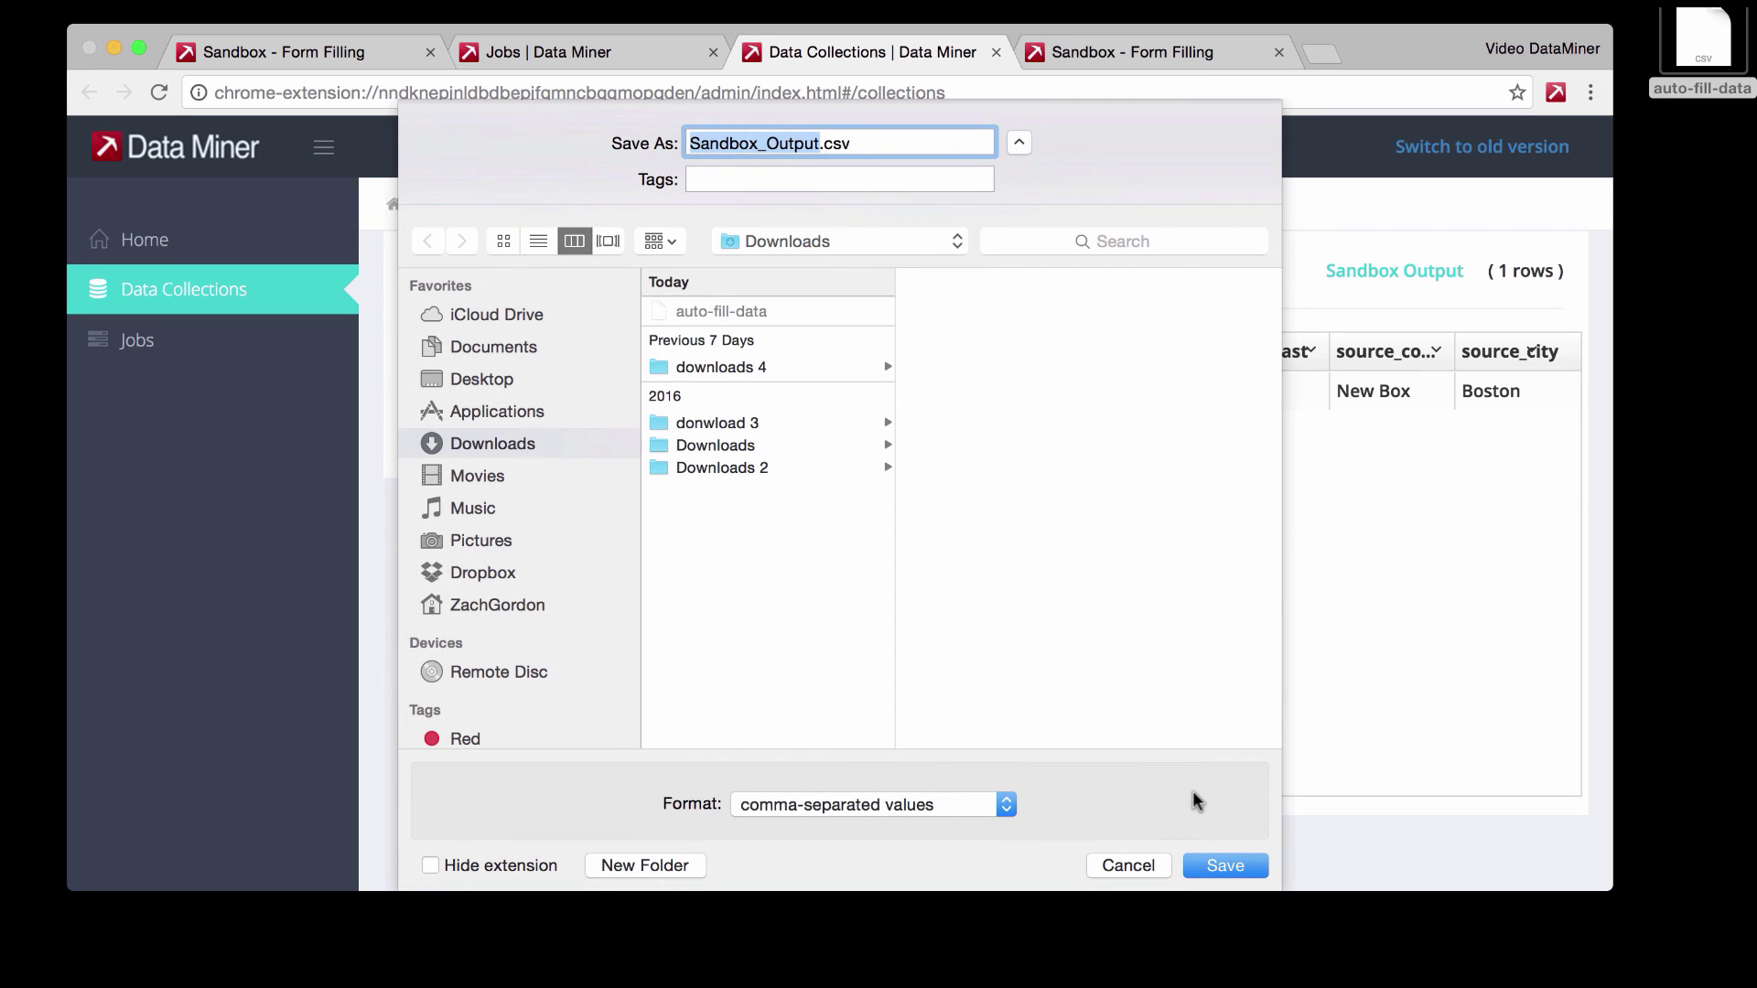
pyautogui.click(1223, 866)
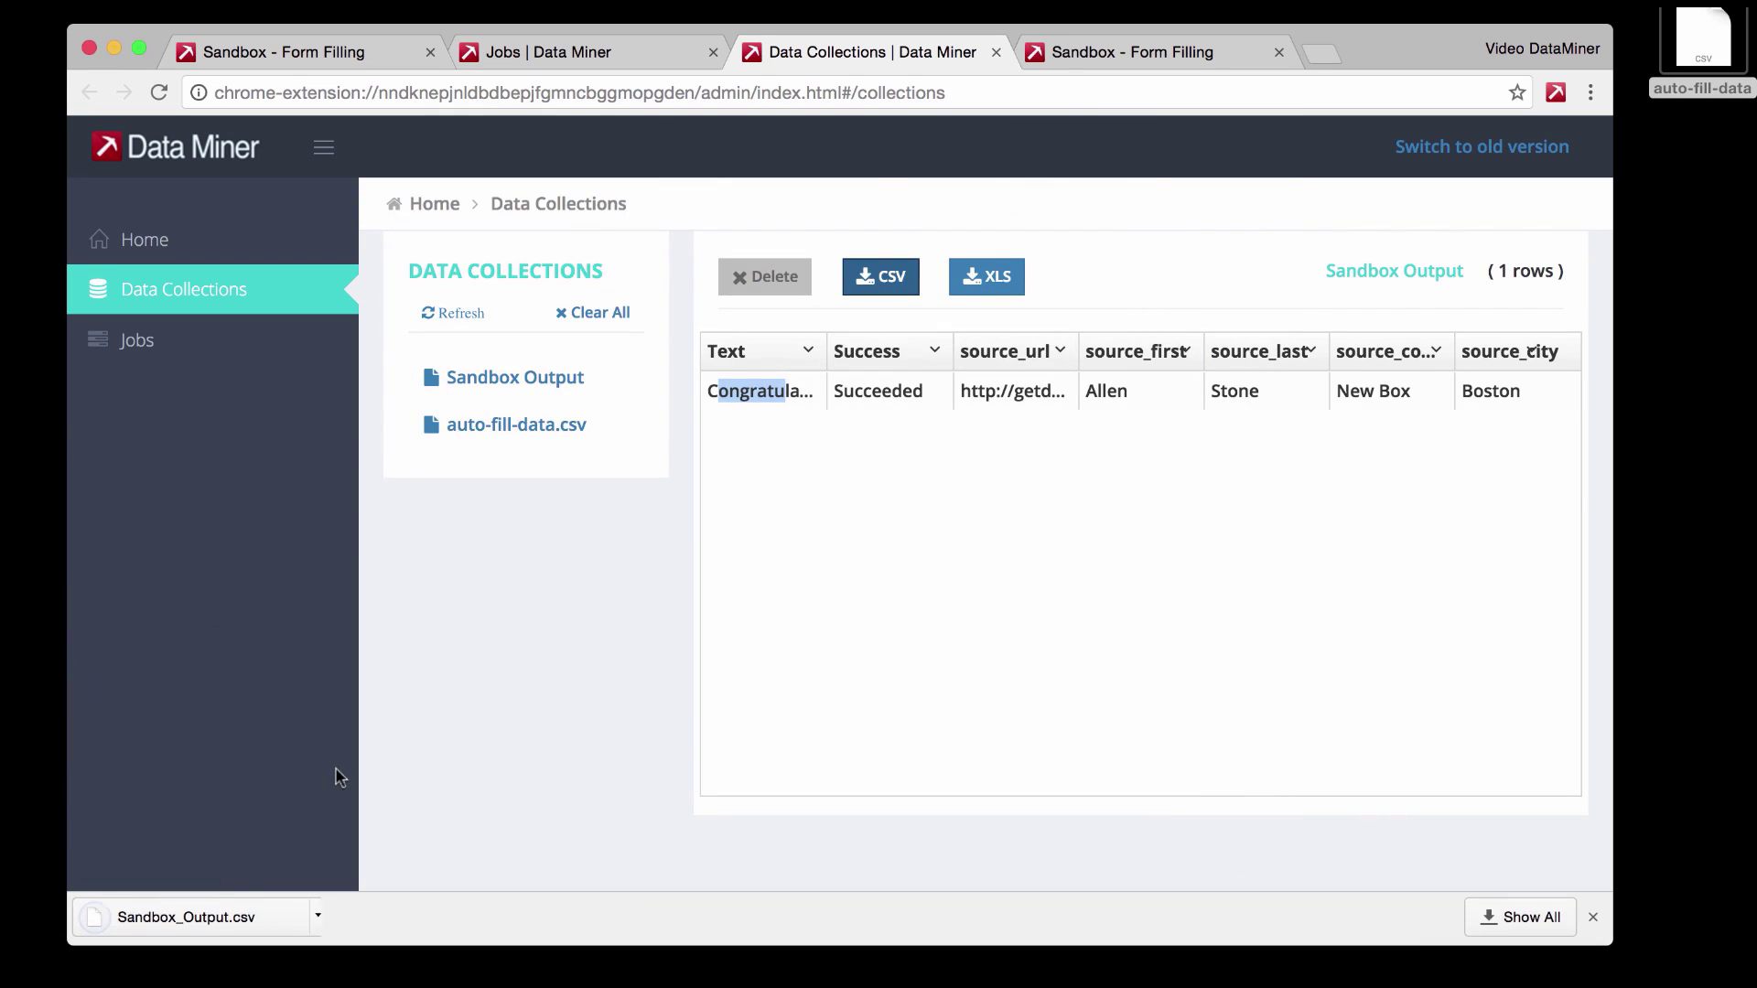
# Open Sandbox_Output.csv in Excel and AutoFit all columns to their contents.
pyautogui.click(203, 915)
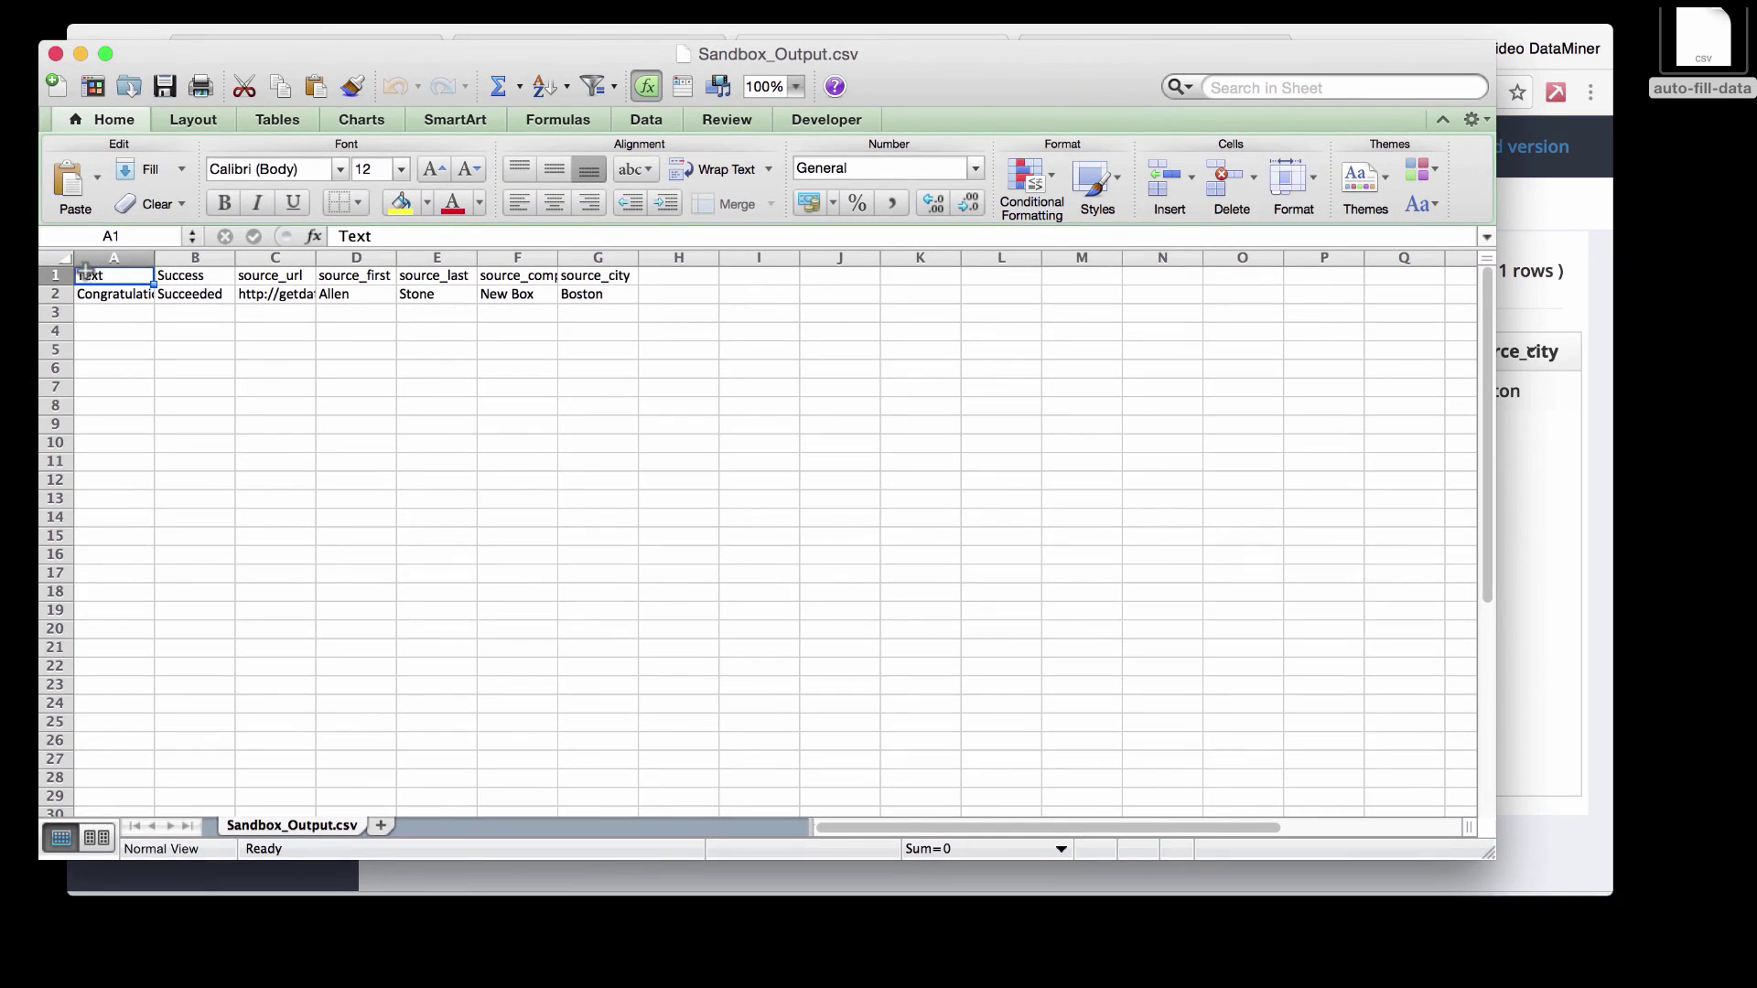
pyautogui.click(50, 257)
pyautogui.click(448, 2)
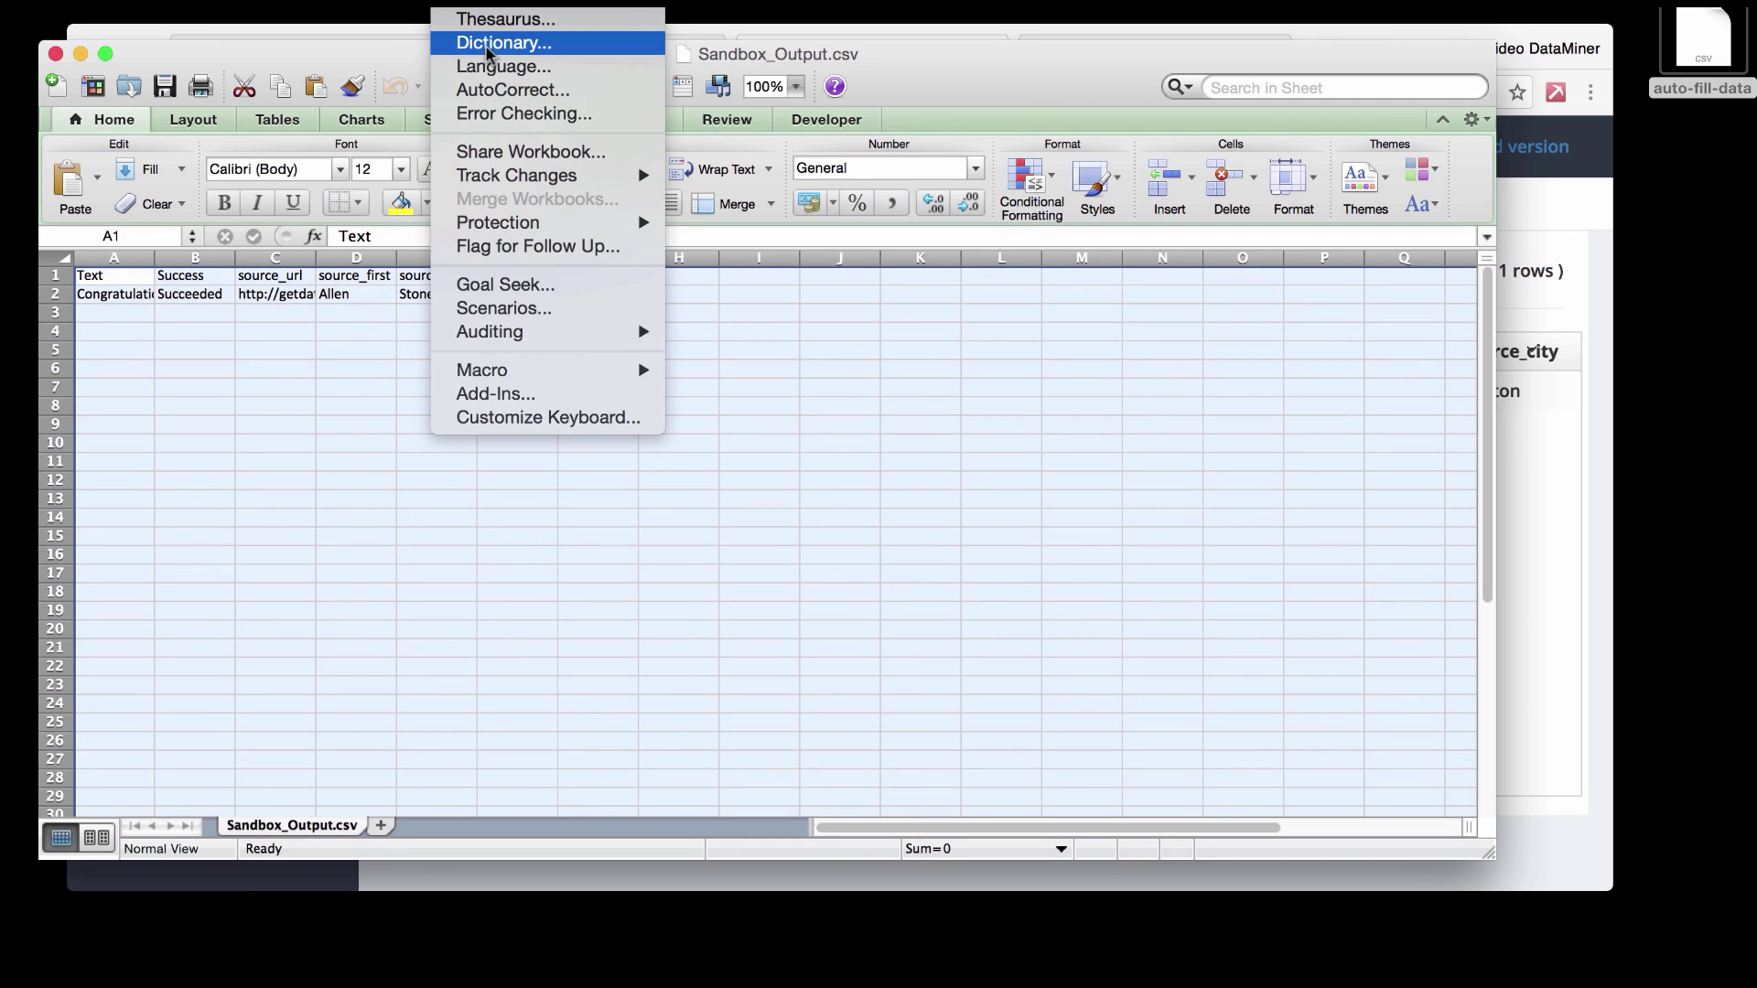
pyautogui.moveTo(370, 2)
pyautogui.moveTo(400, 42)
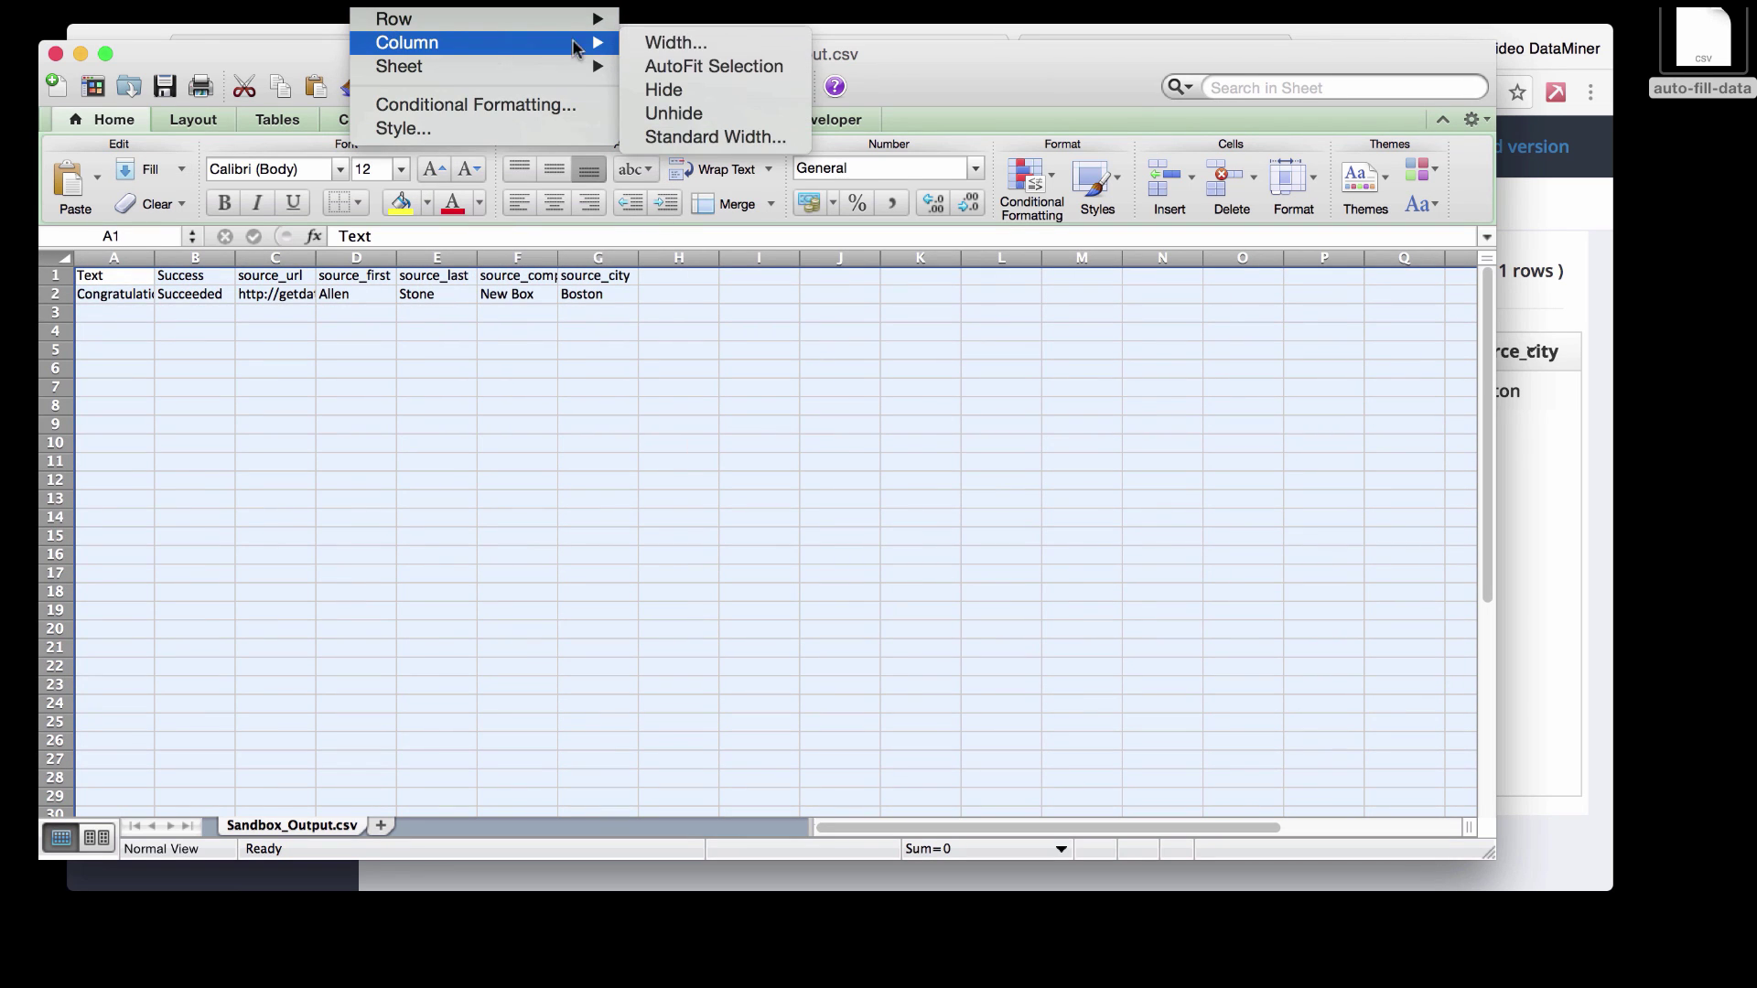
pyautogui.click(665, 66)
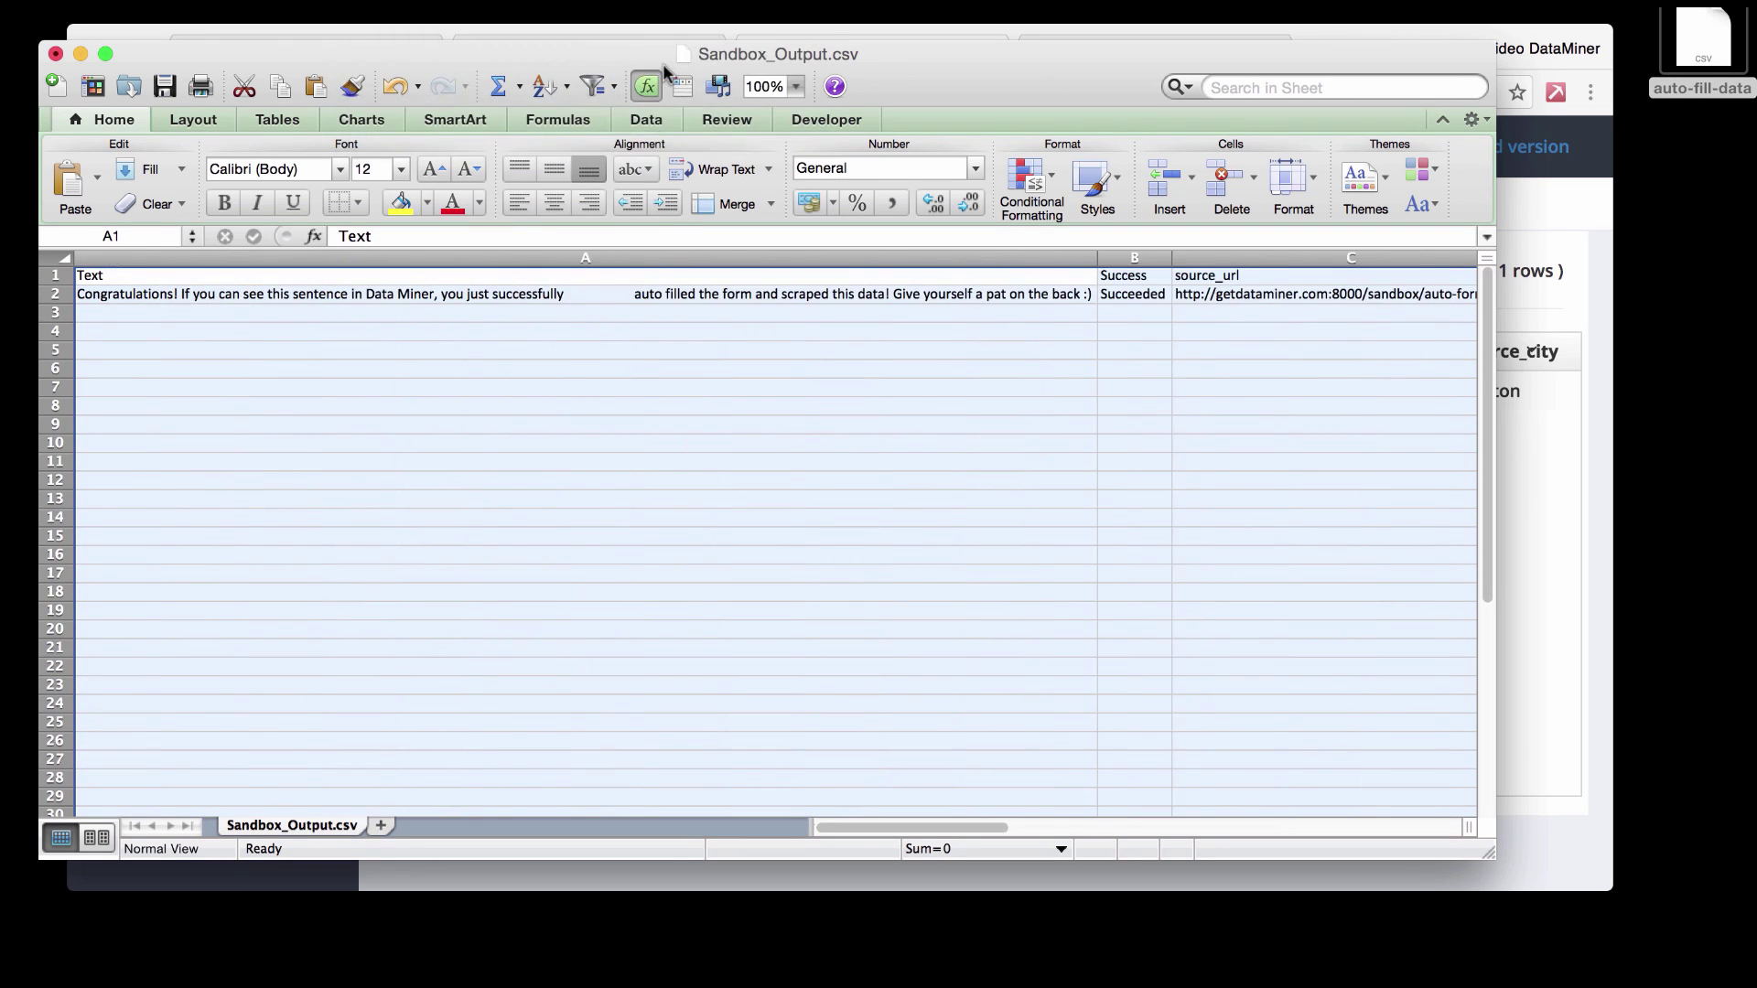
# Check the scraped text in A2 and the Success value in B2, then close Excel.
pyautogui.click(261, 479)
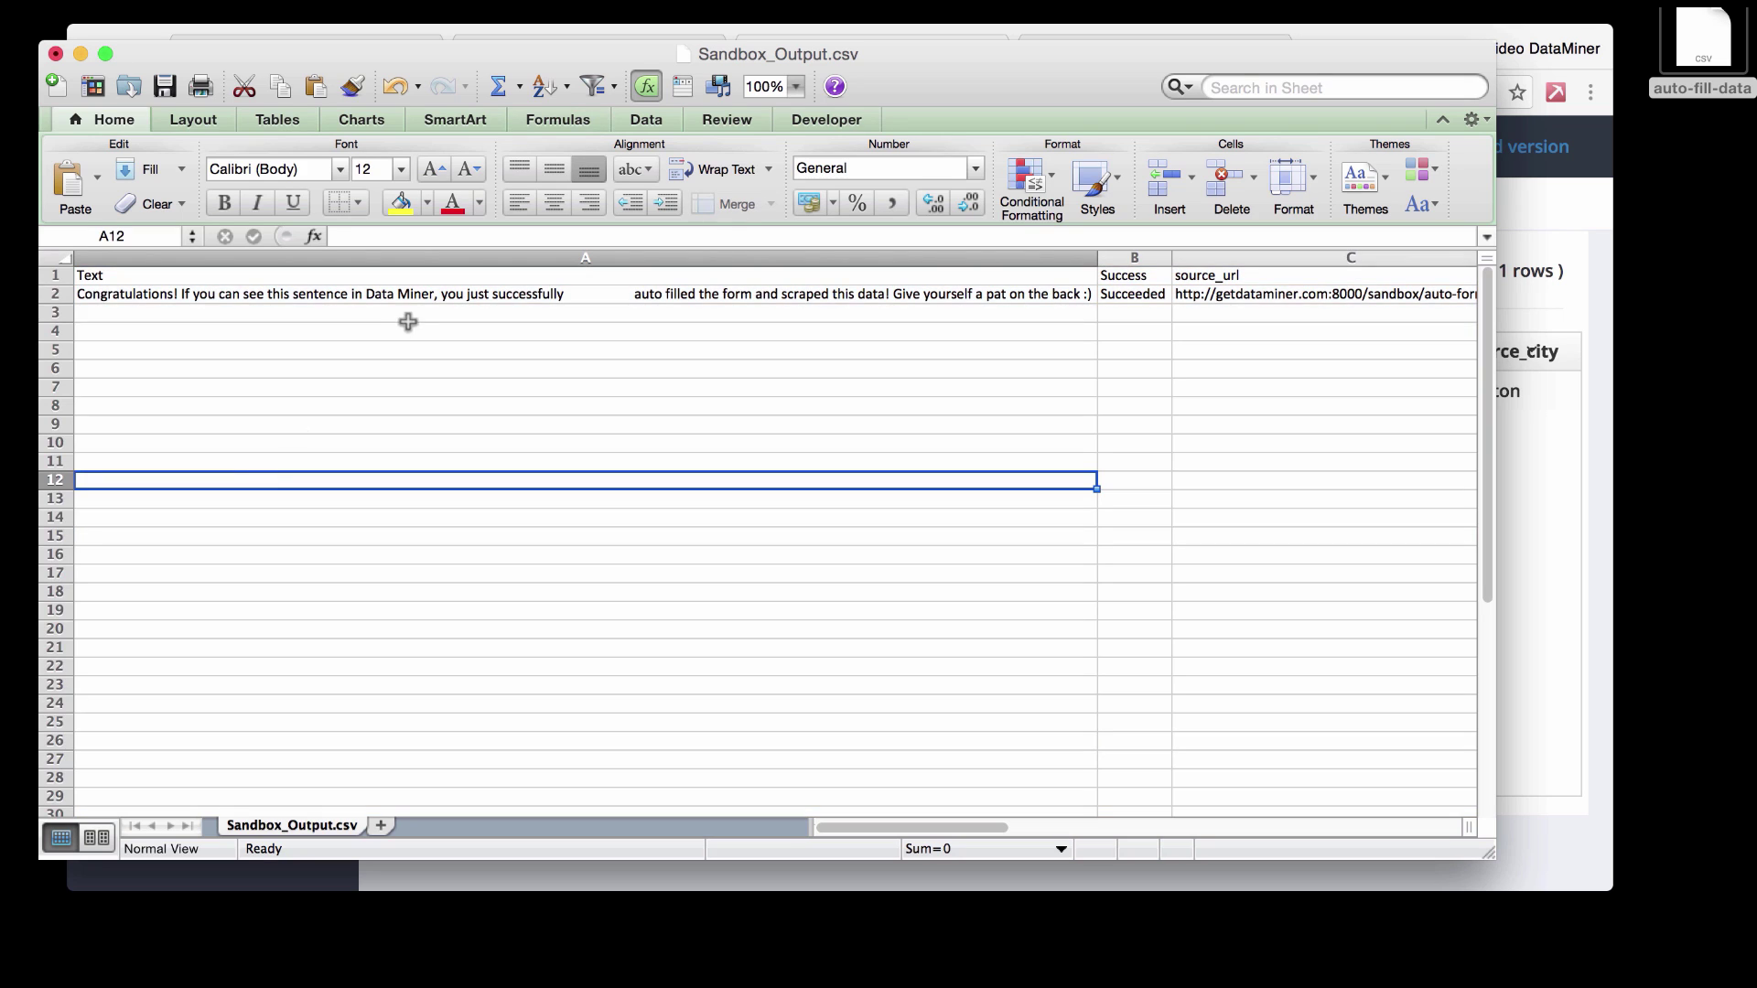
pyautogui.click(90, 292)
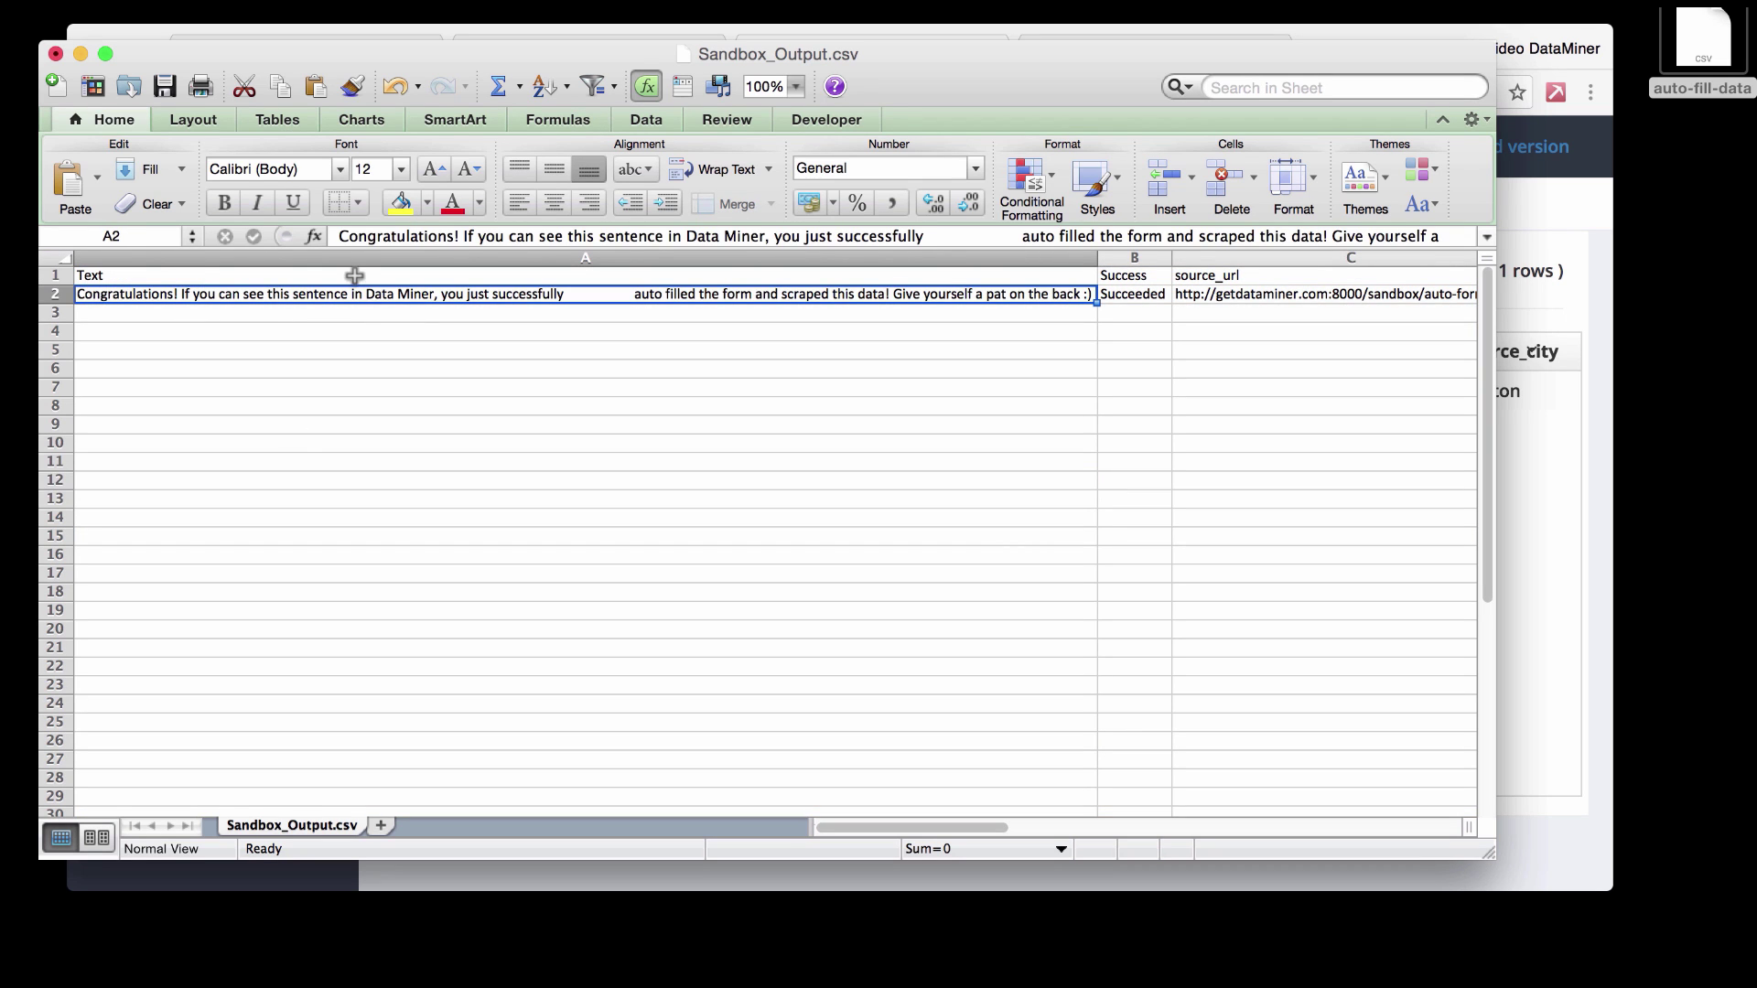
pyautogui.click(1123, 294)
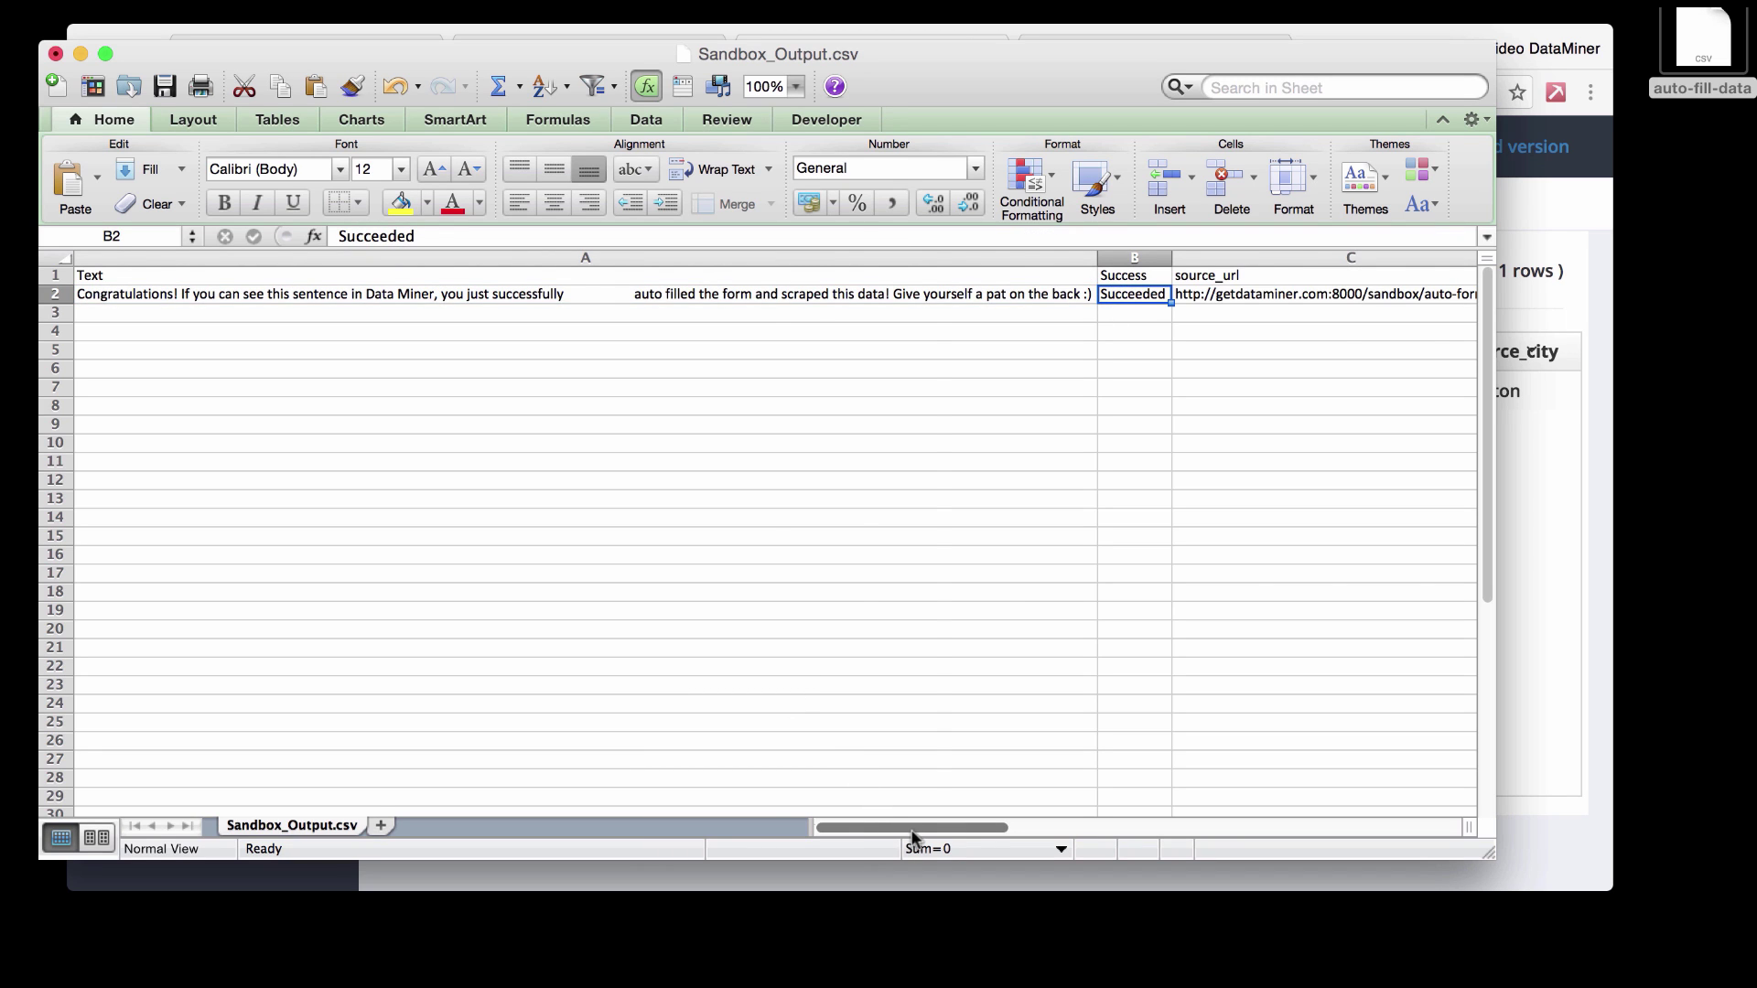
pyautogui.moveTo(915, 830); pyautogui.dragTo(924, 832)
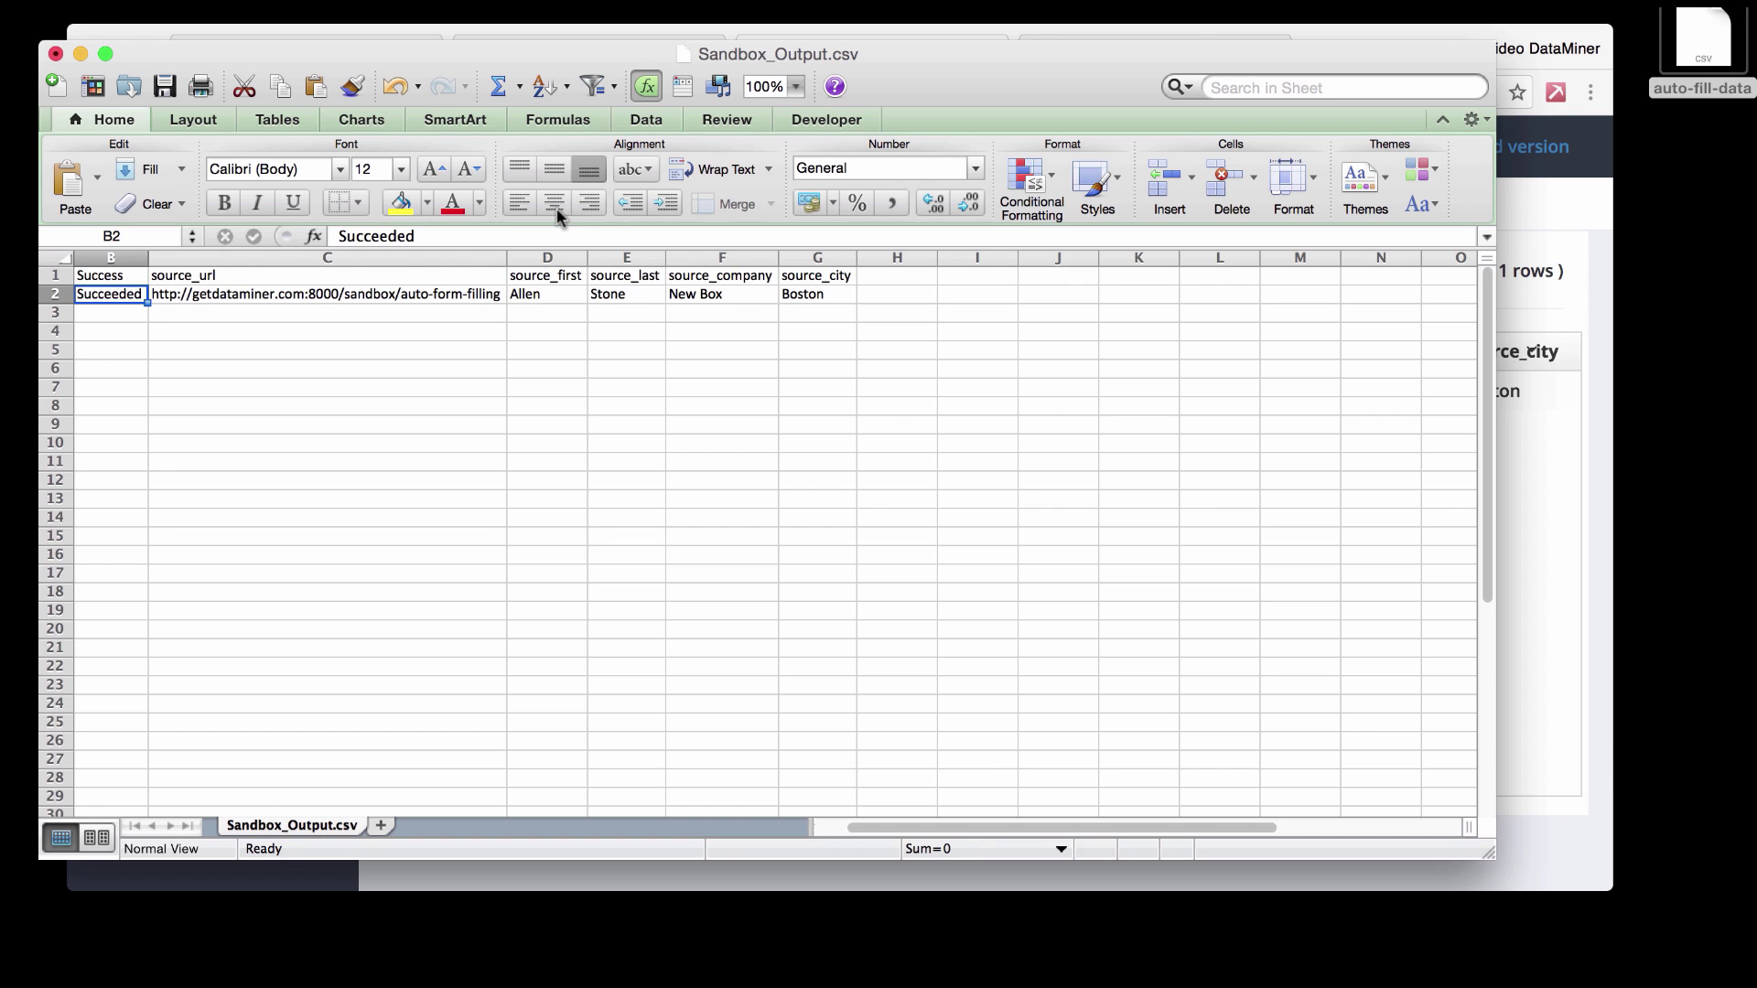
pyautogui.click(55, 53)
# Discard changes and watch the form's second submission with company Student, city Portland.
pyautogui.click(652, 216)
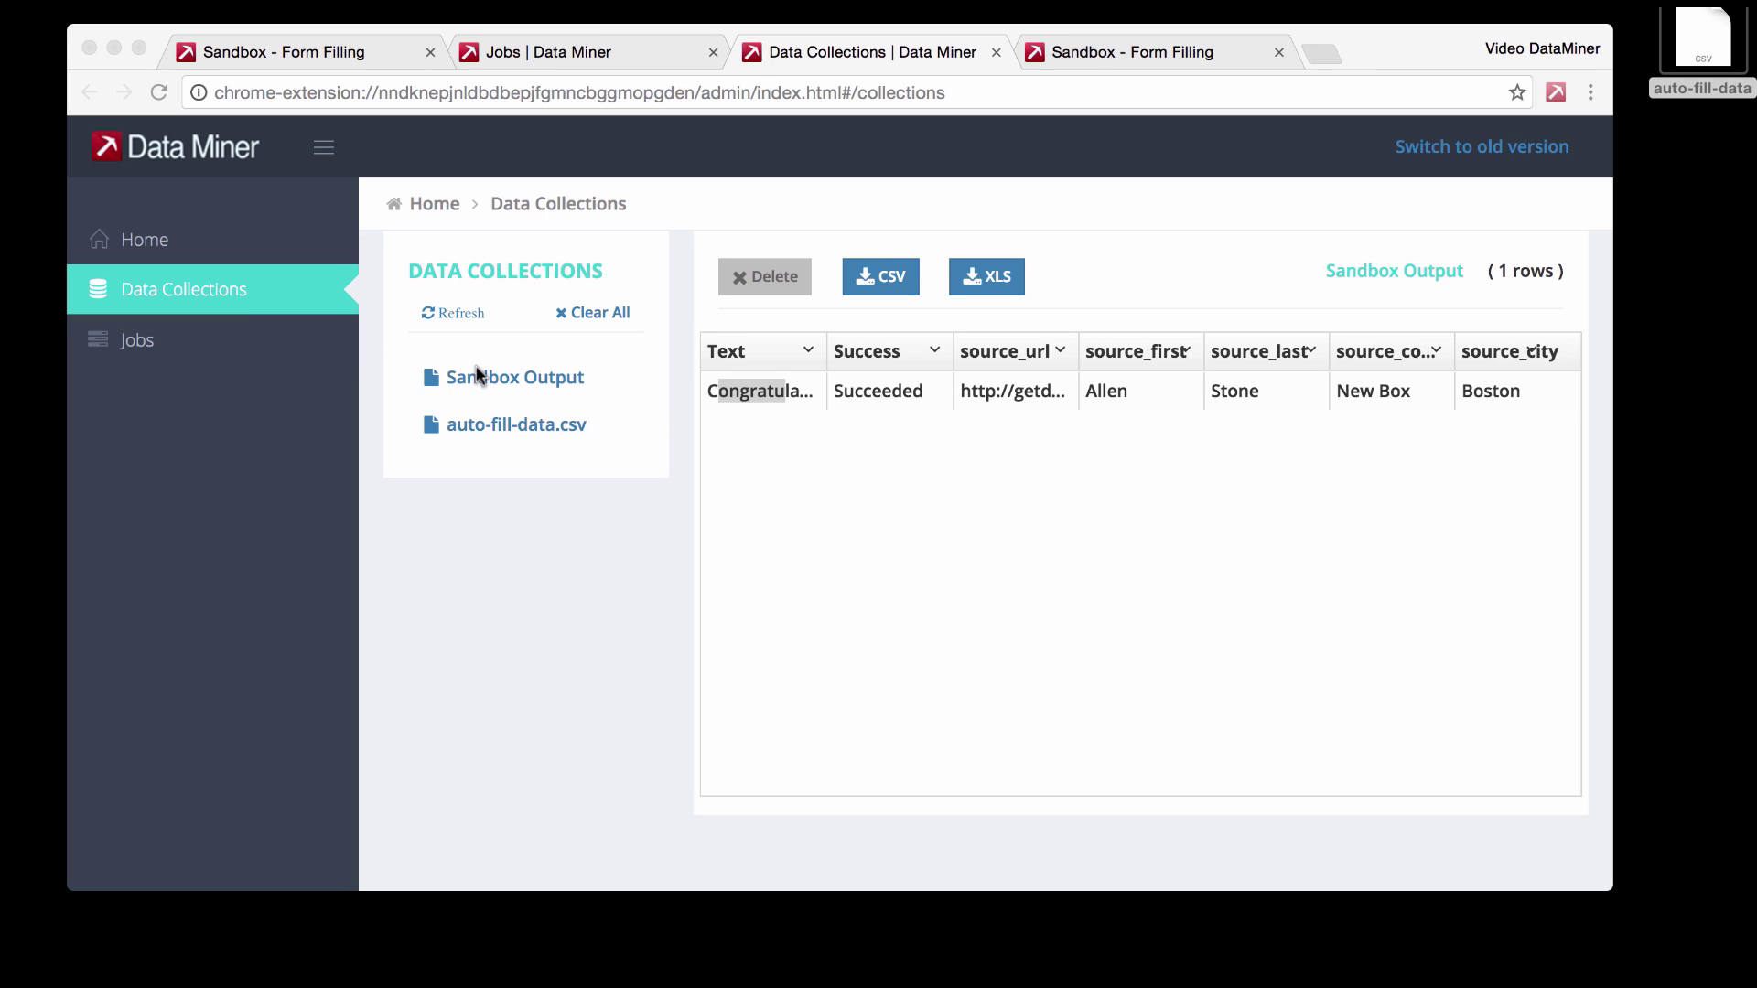
pyautogui.click(1179, 59)
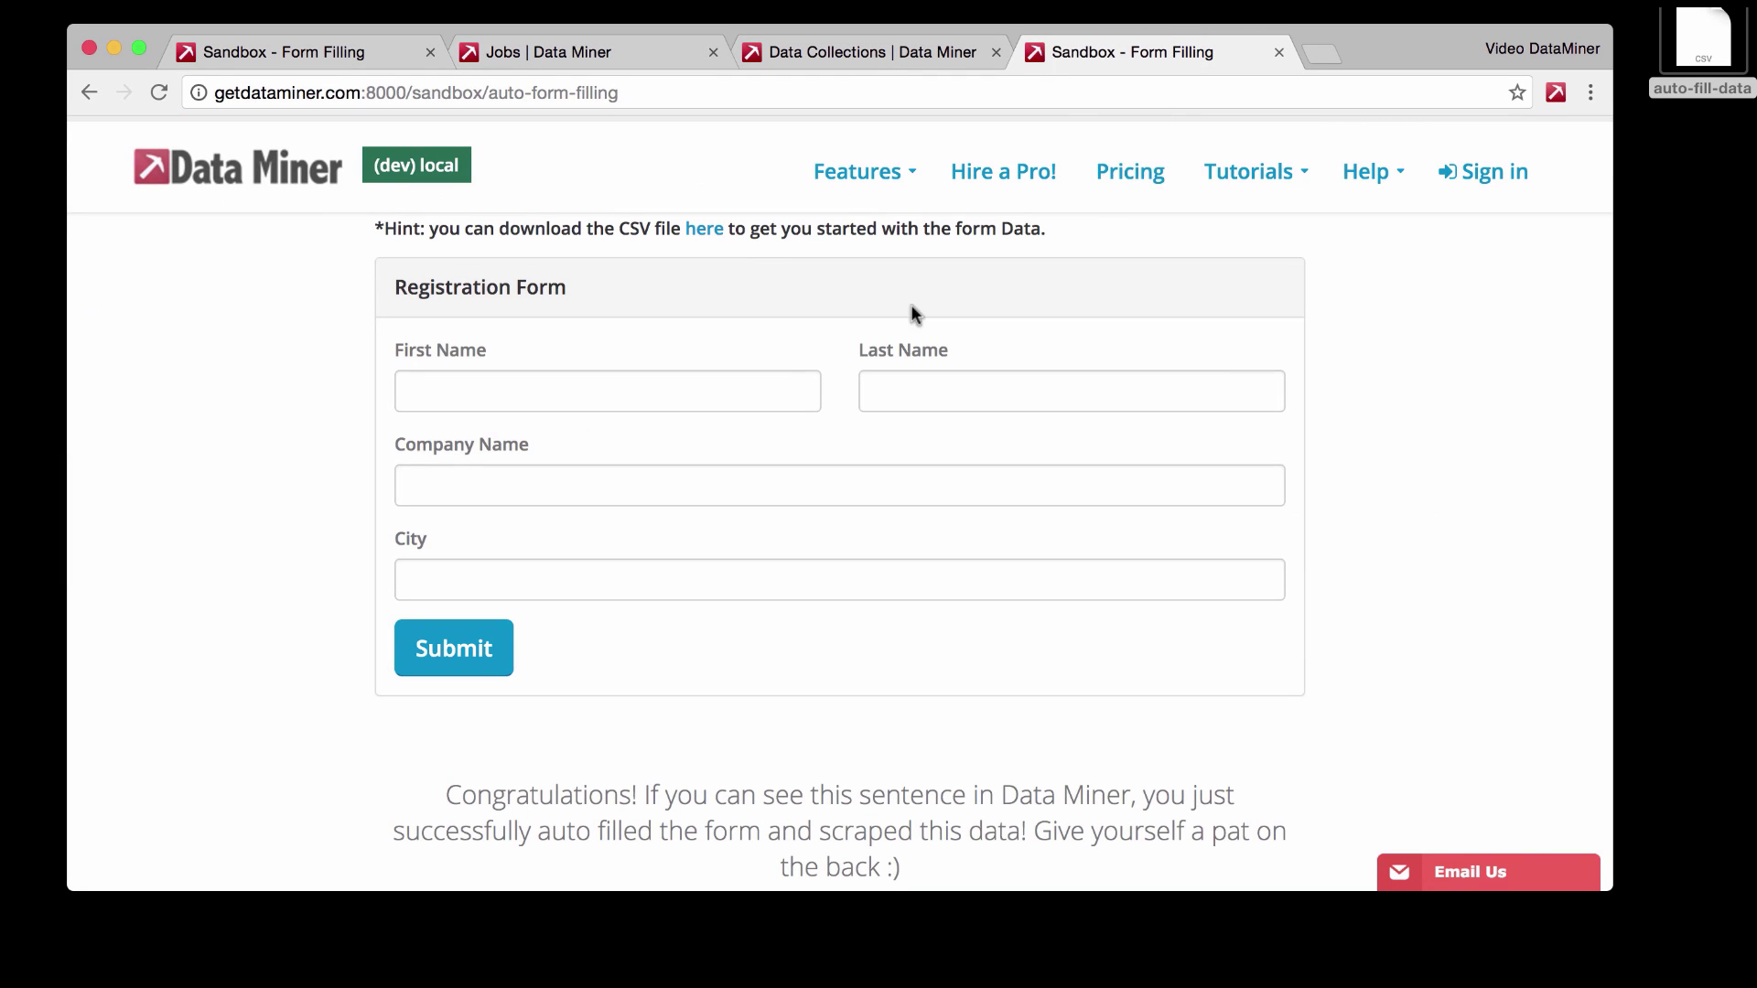
pyautogui.scroll(2, 794, 410)
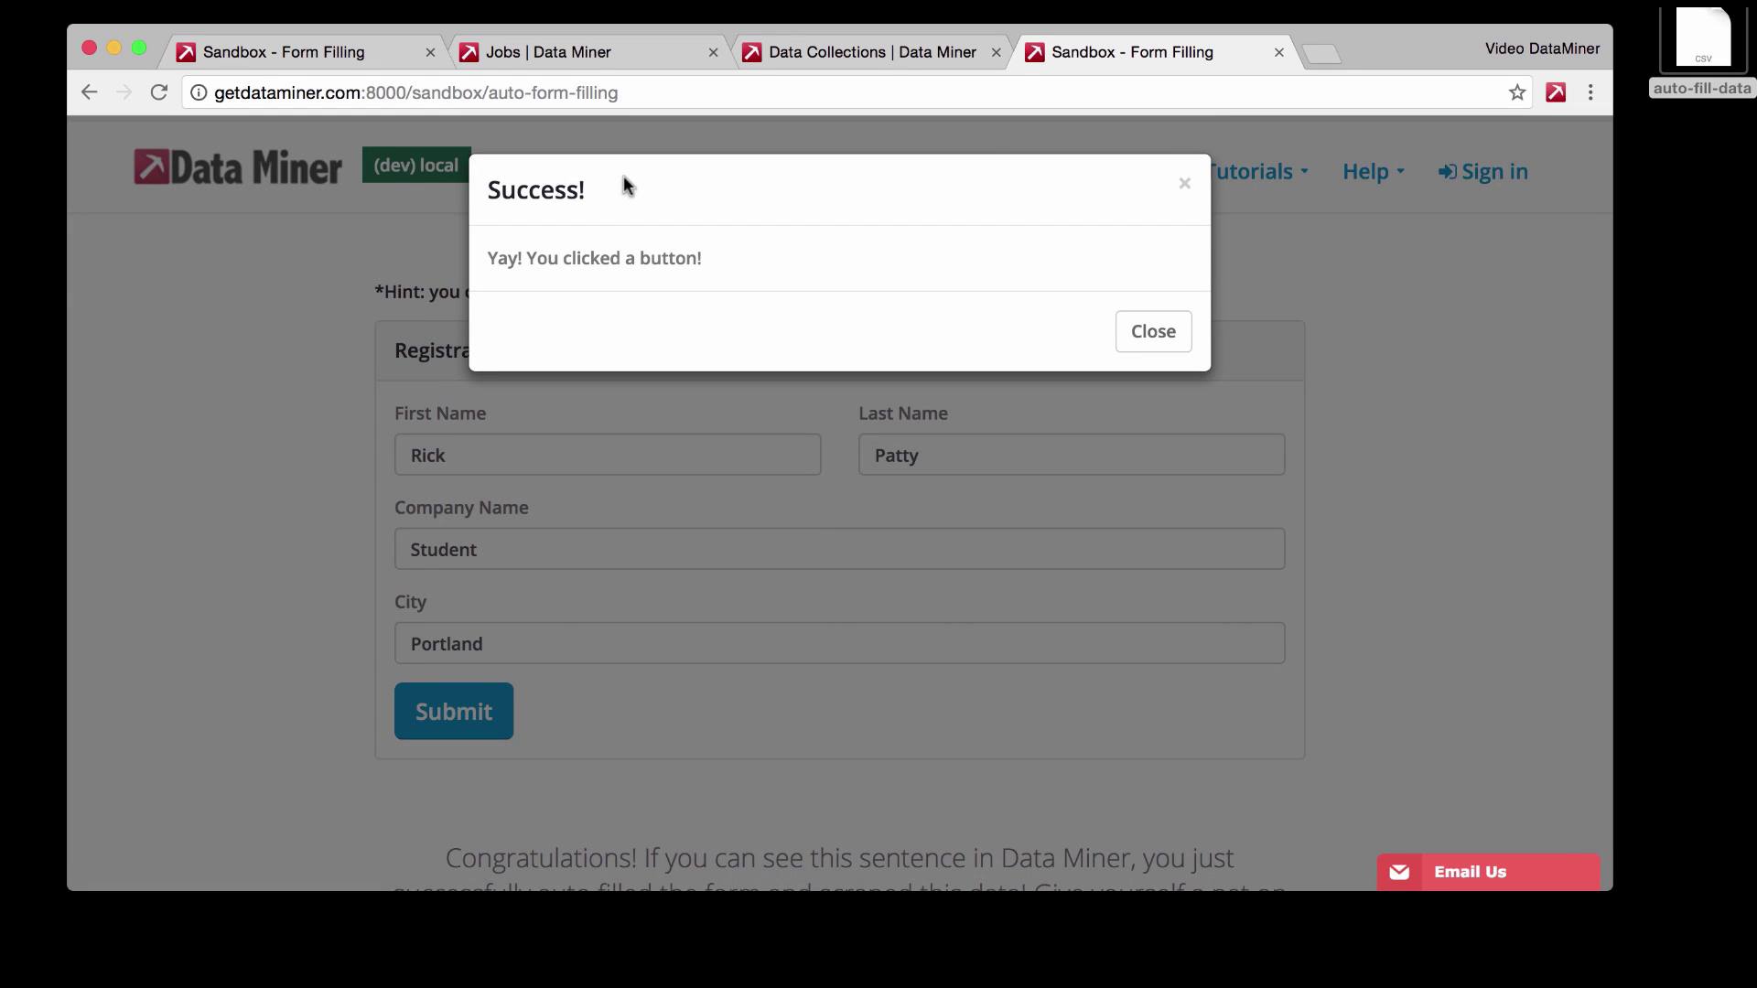
# Stop the sandbox form job after 2 processed rows and close its status dialog.
pyautogui.click(815, 52)
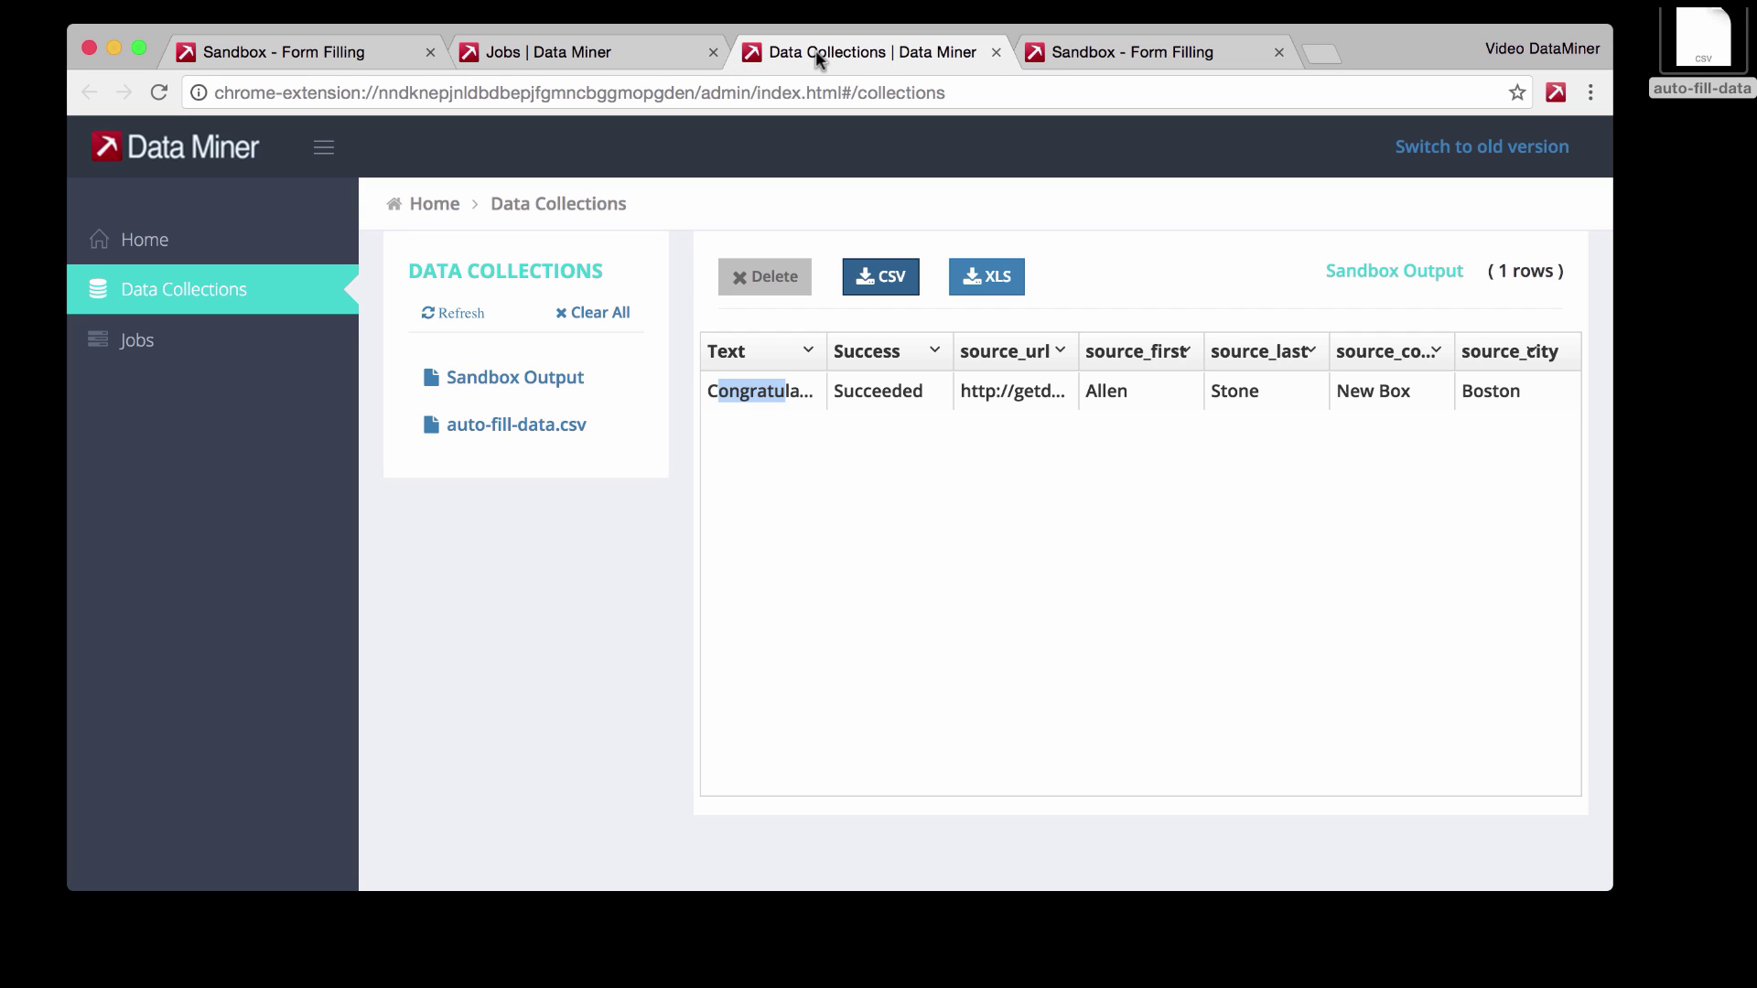
pyautogui.click(607, 51)
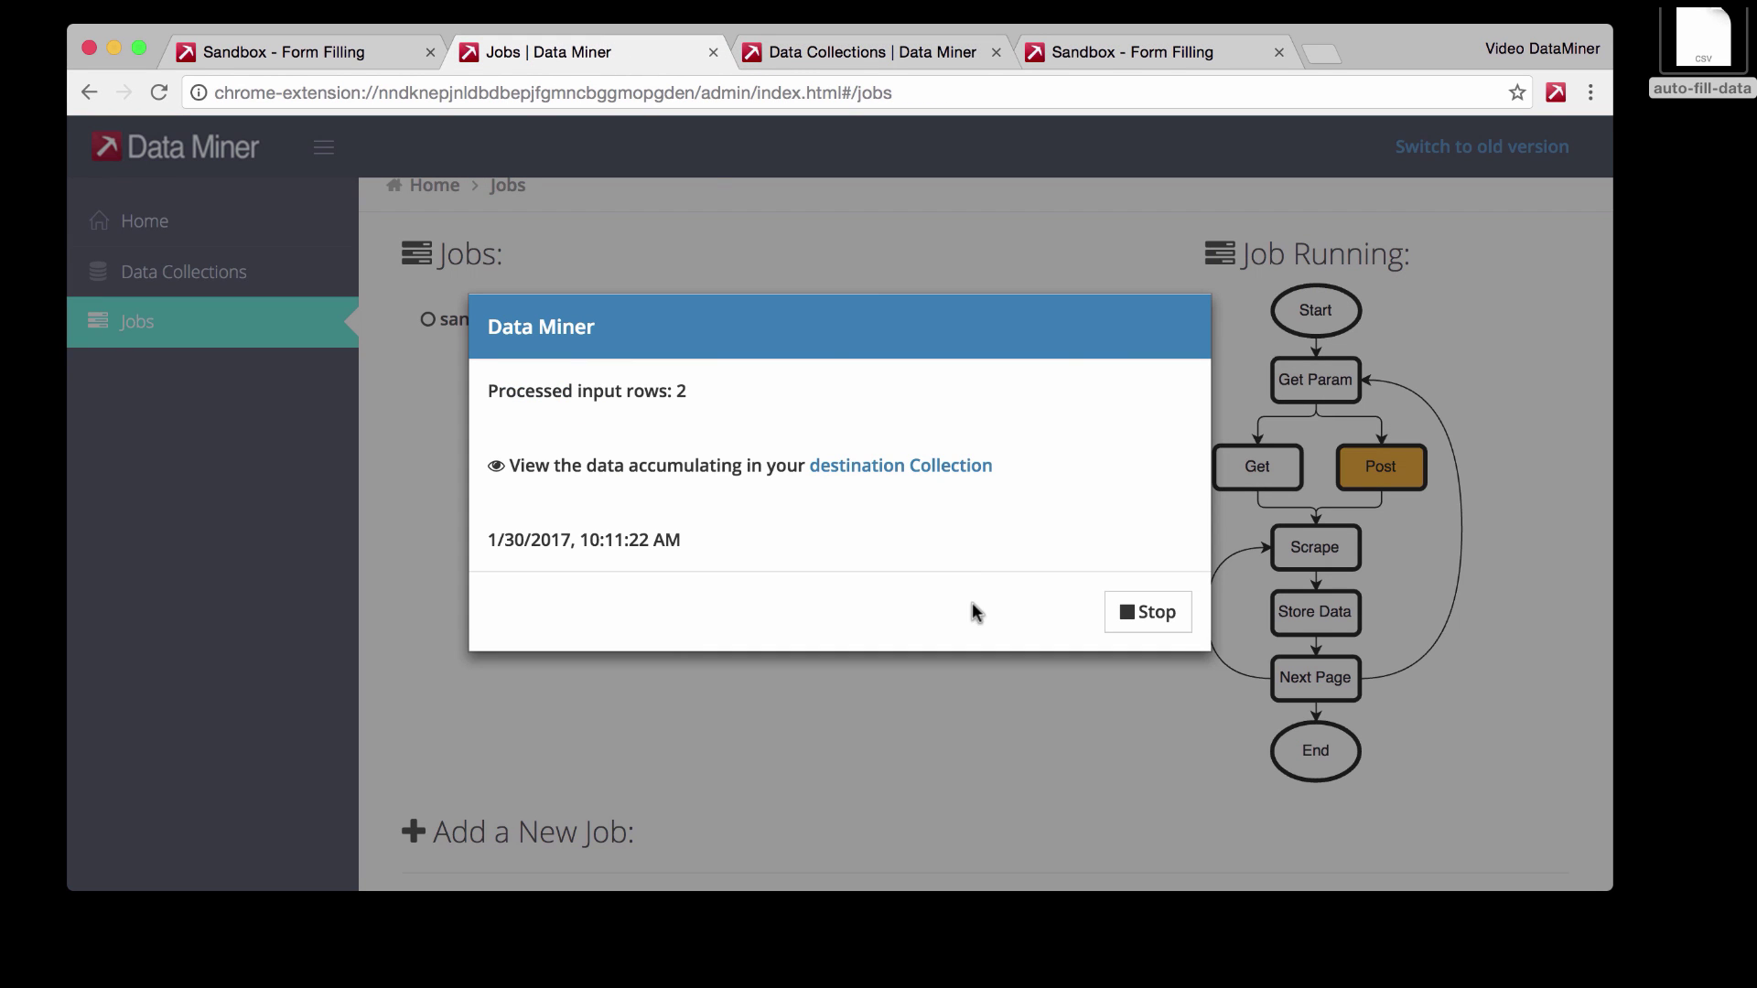
pyautogui.click(1155, 622)
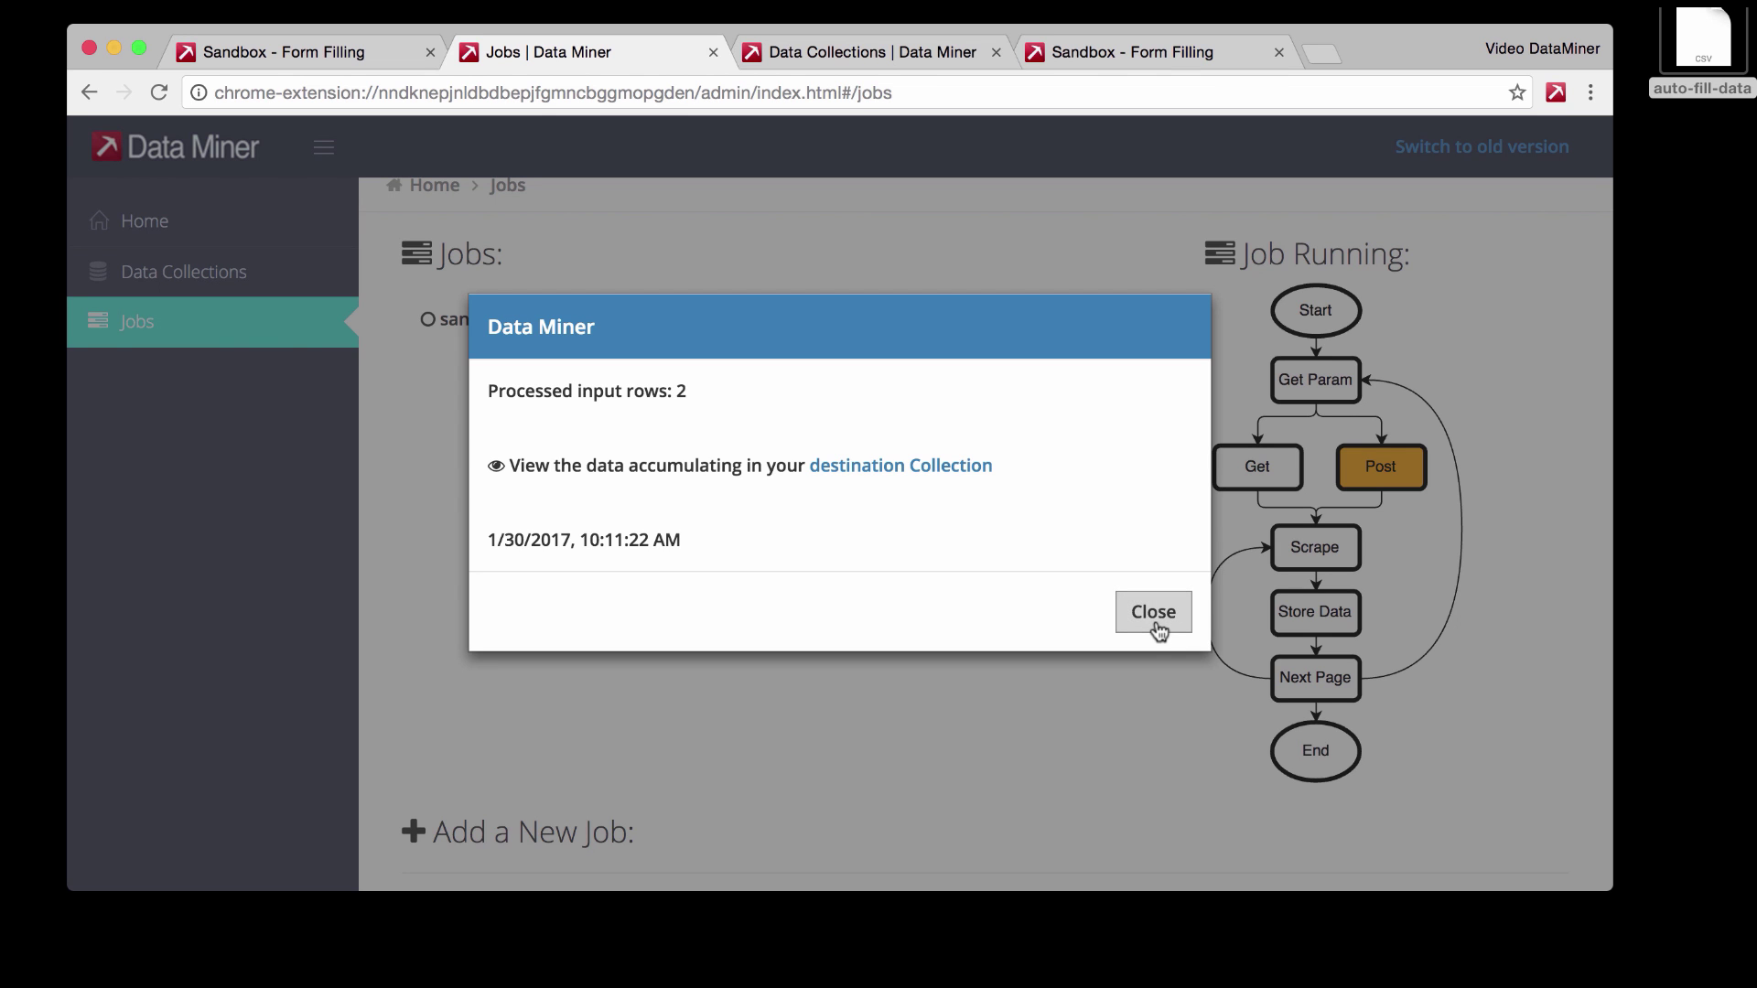
pyautogui.click(1154, 622)
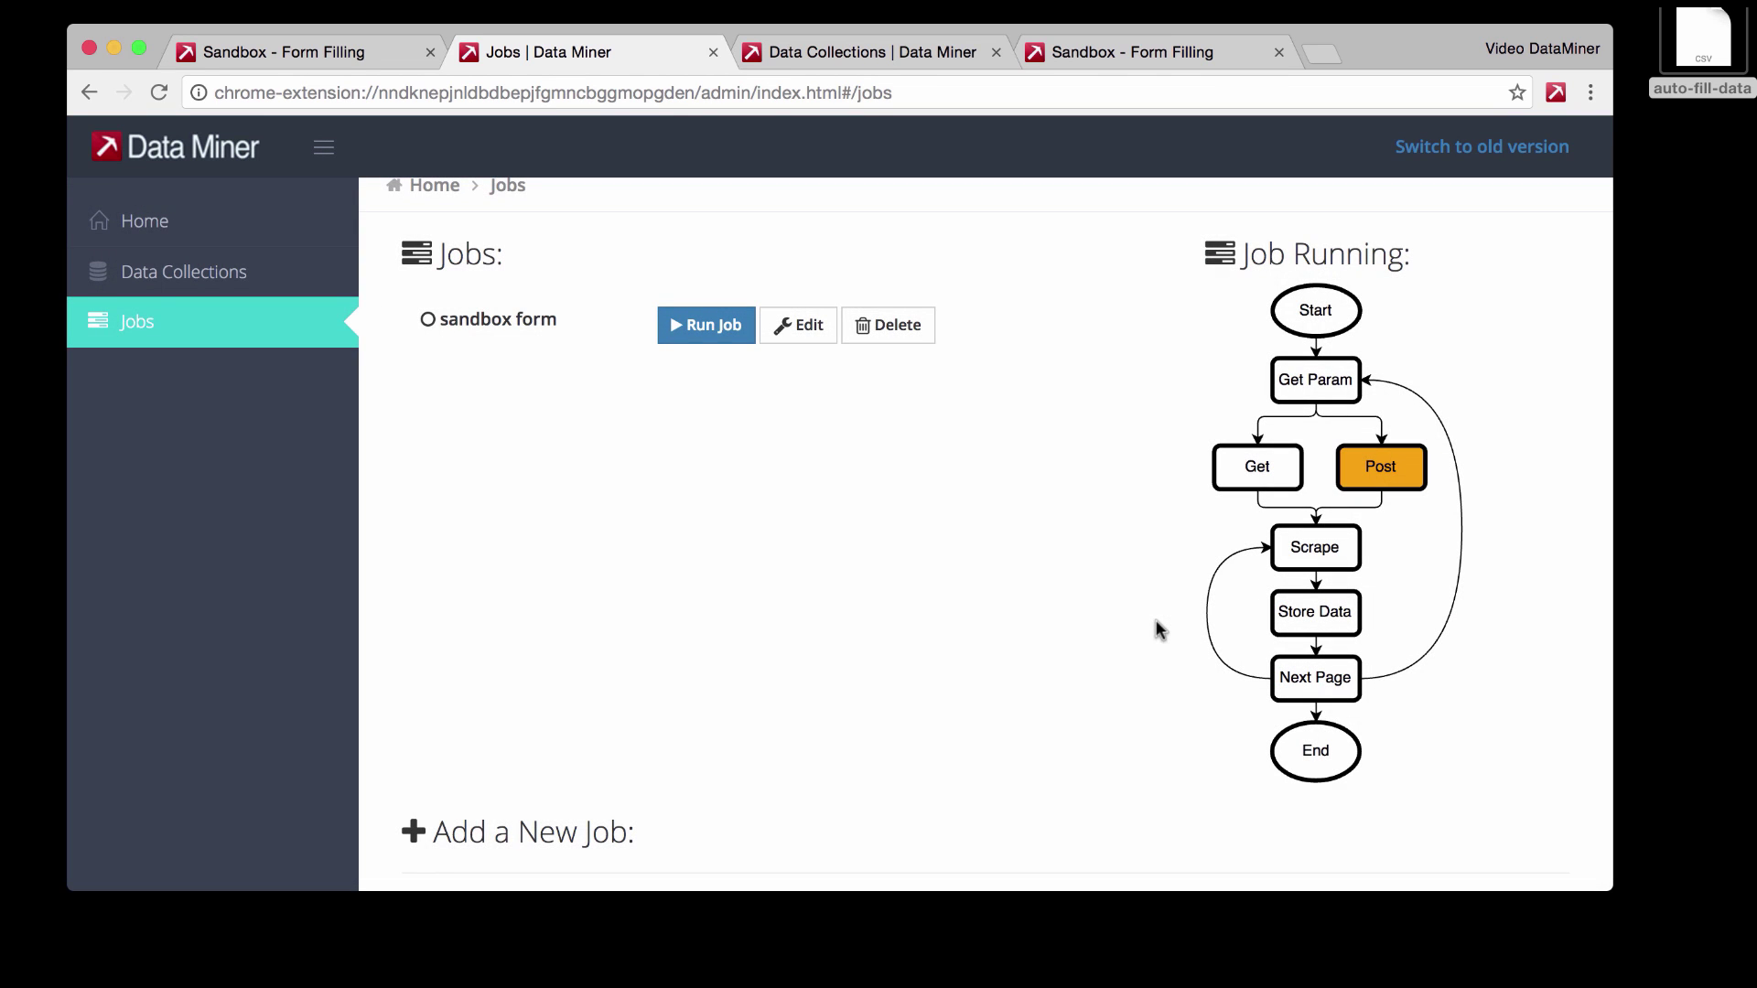